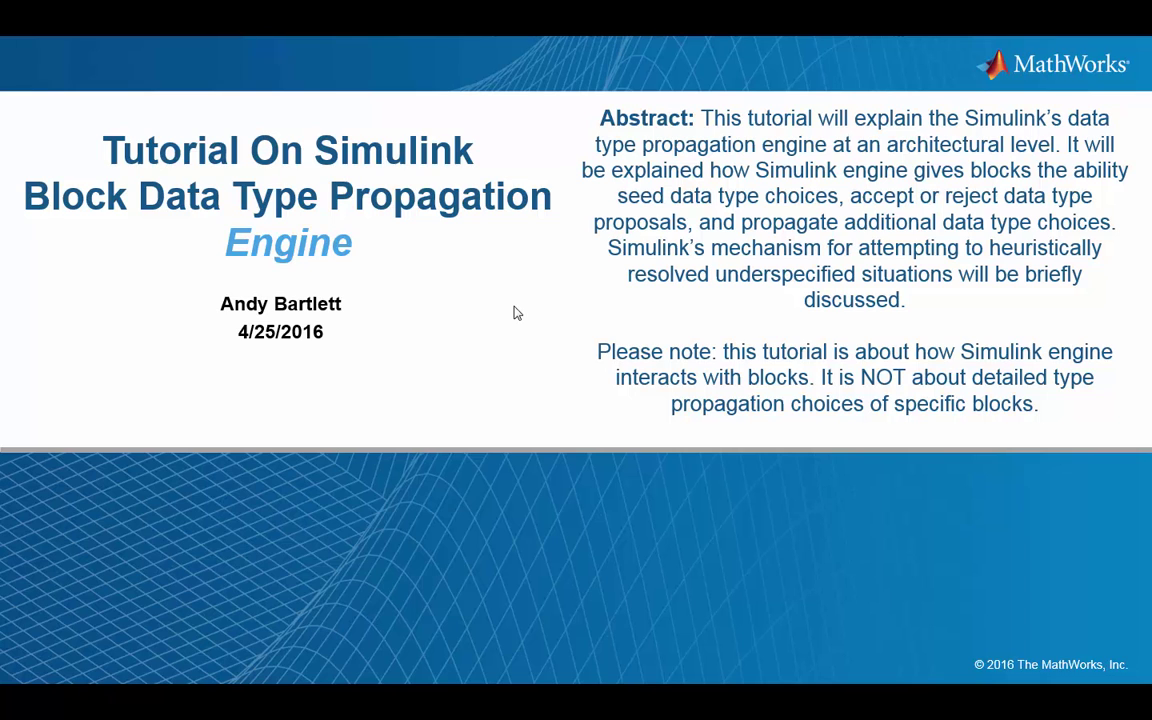
pyautogui.click(478, 381)
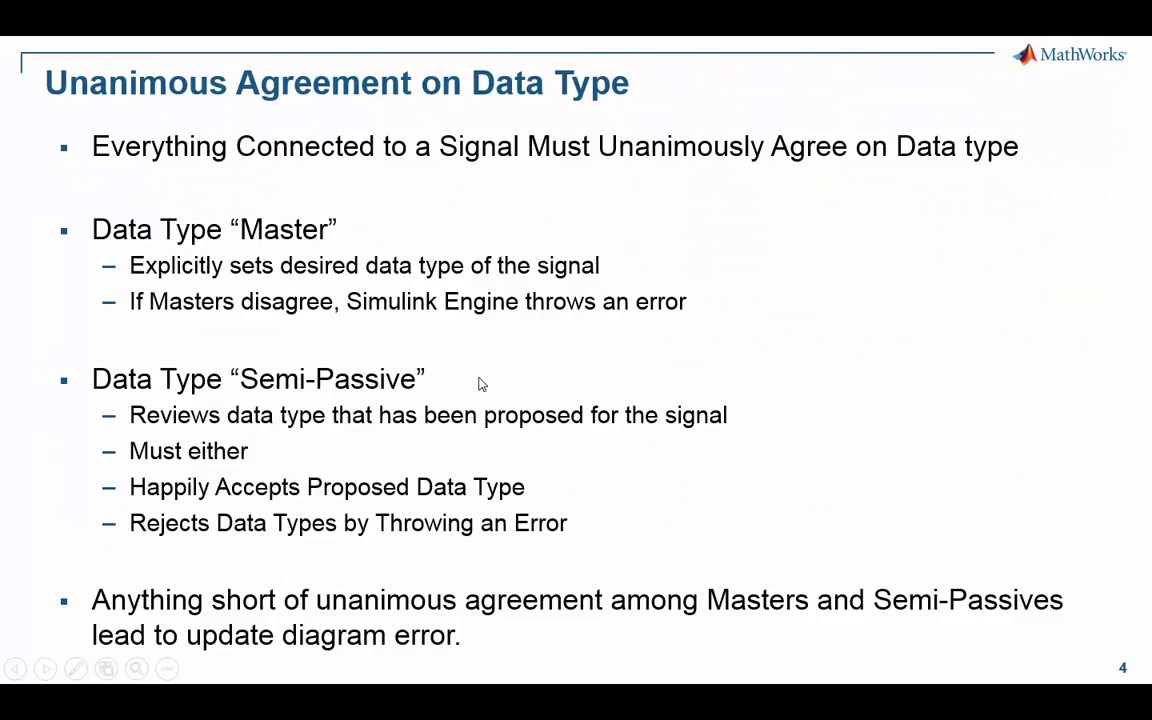
pyautogui.click(478, 384)
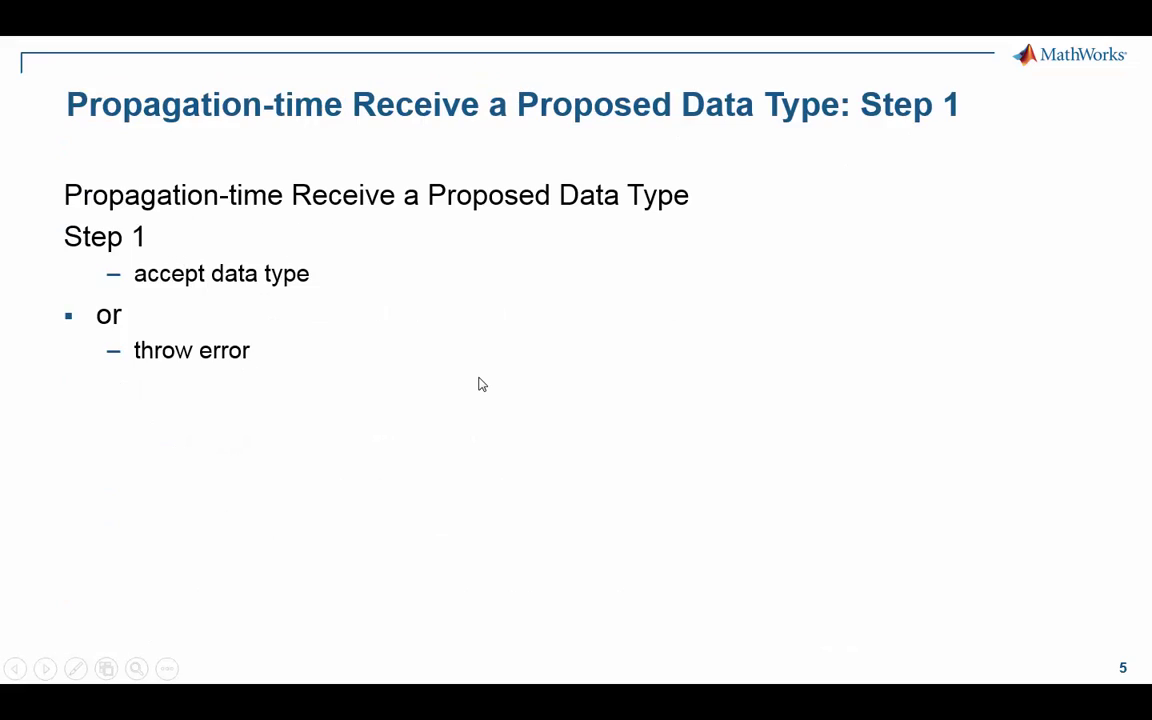
pyautogui.click(478, 384)
pyautogui.click(478, 384)
pyautogui.click(478, 384)
pyautogui.click(478, 384)
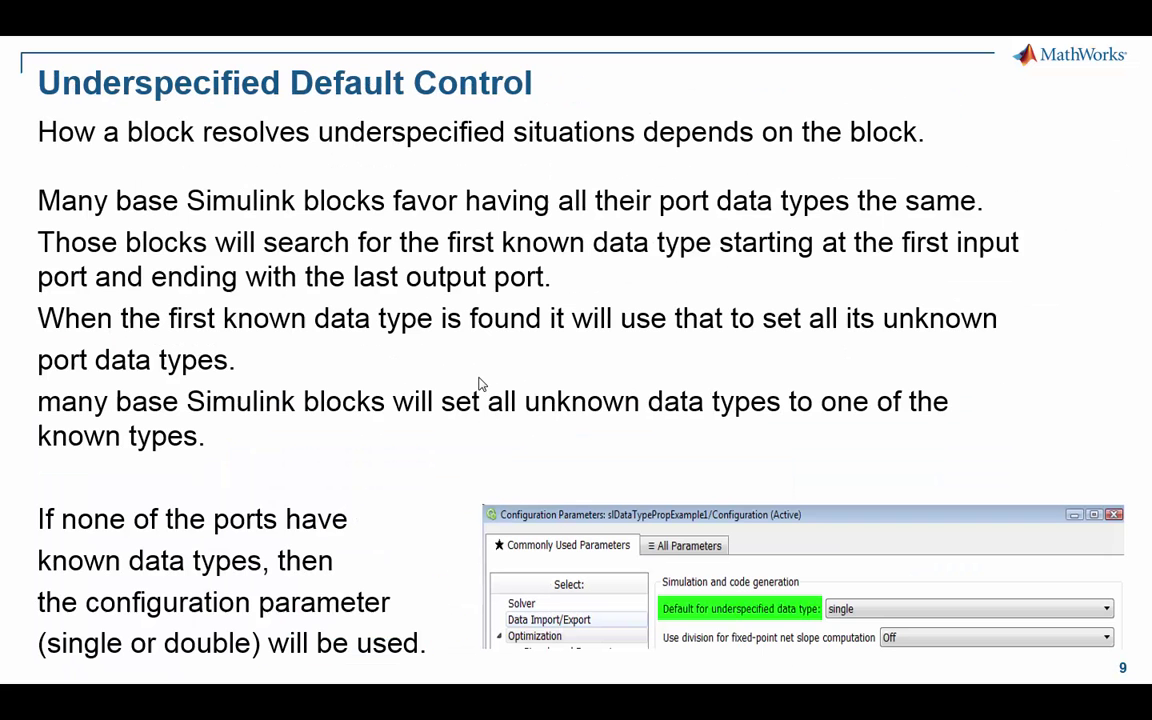
pyautogui.click(478, 384)
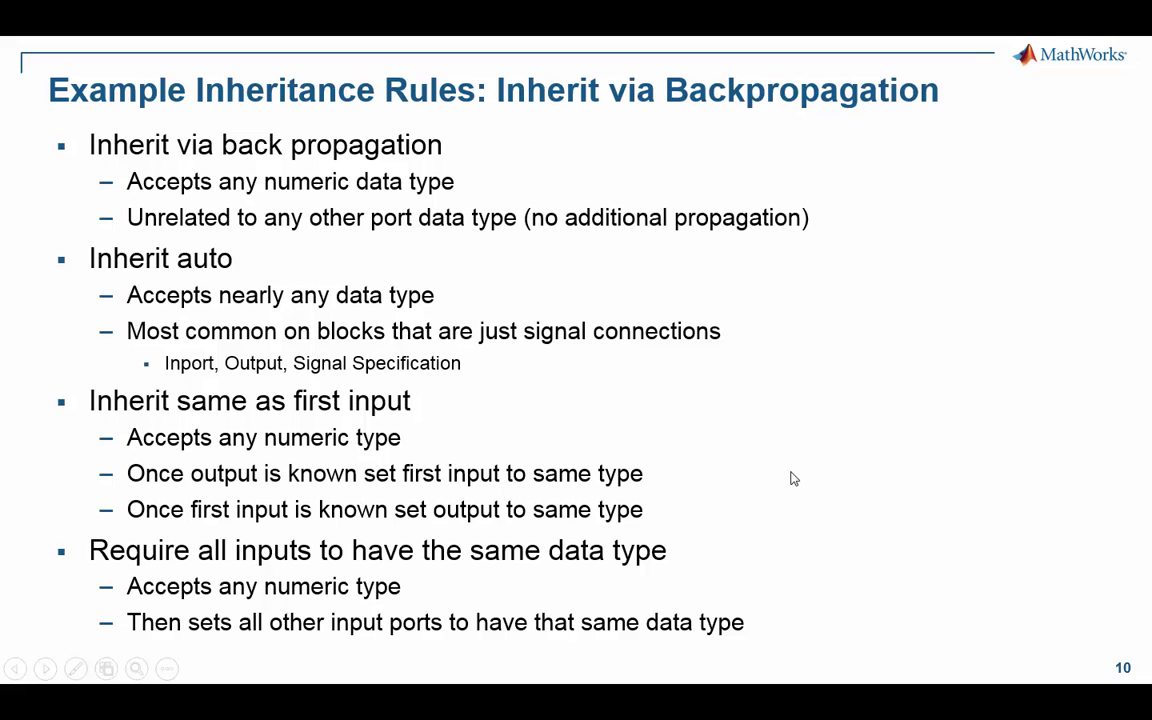
pyautogui.click(878, 428)
# Step: Switch to the slDataTypePropExample4 model in Simulink and update the diagram to propagate its signal data types
pyautogui.hotkey('alt', 'Tab')
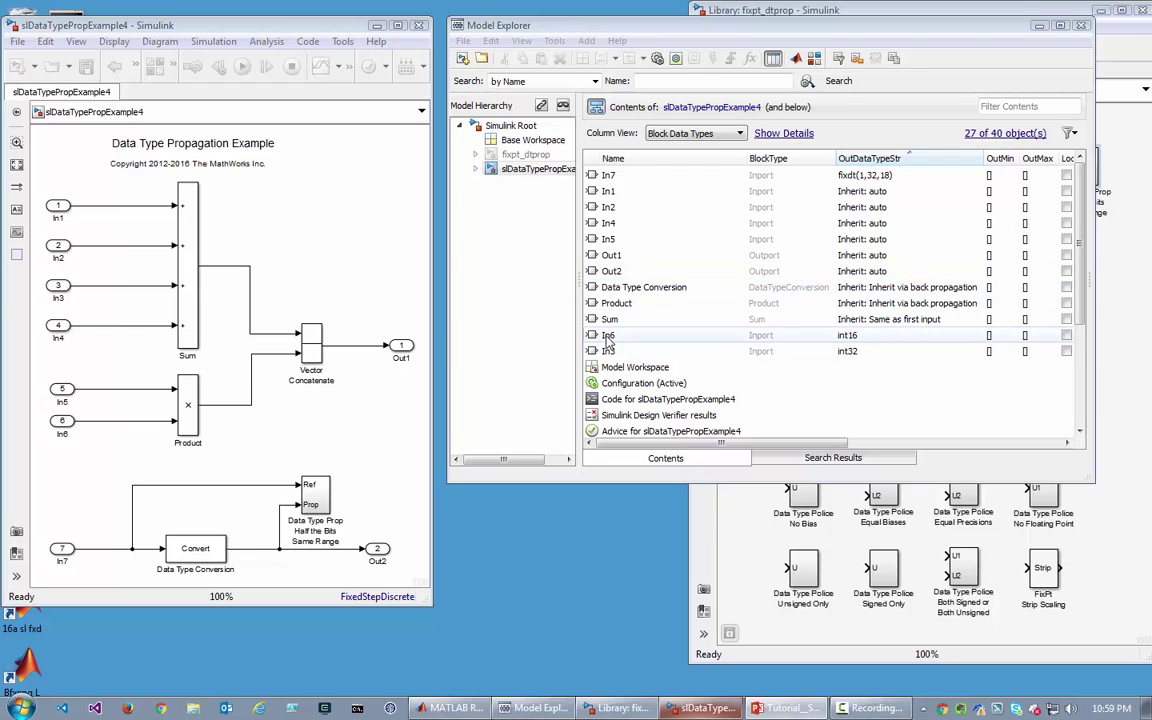
pyautogui.click(62, 421)
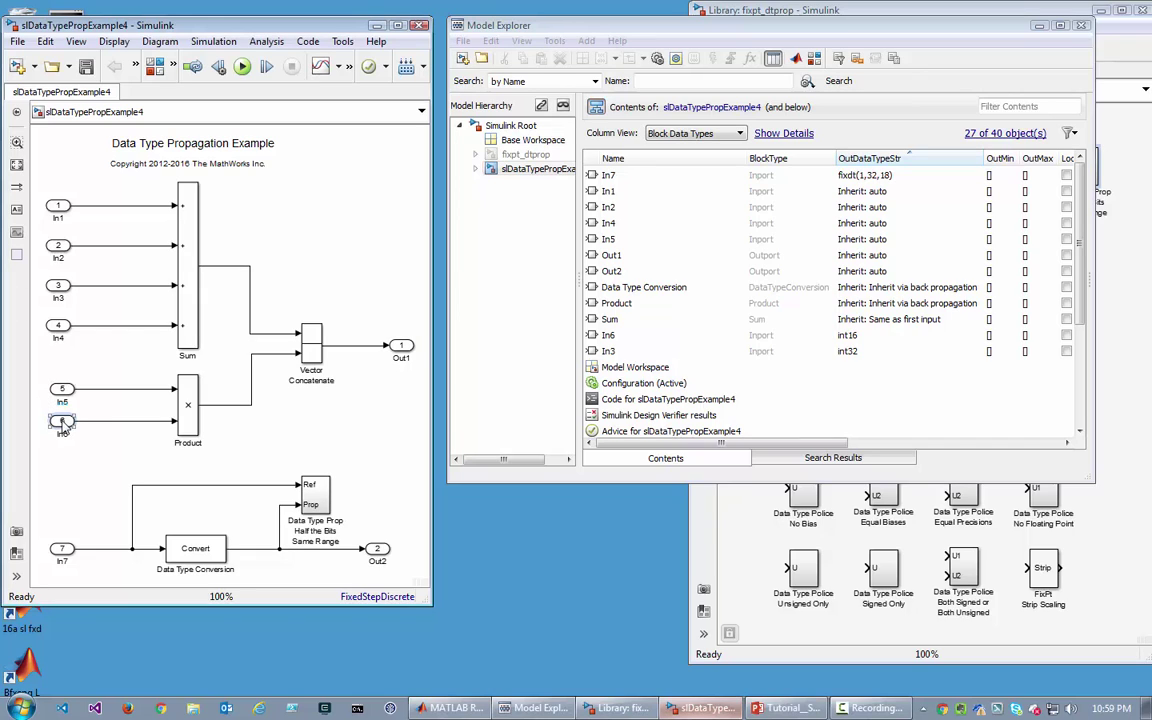
pyautogui.click(62, 290)
pyautogui.click(64, 550)
pyautogui.hotkey('ctrl', 'd')
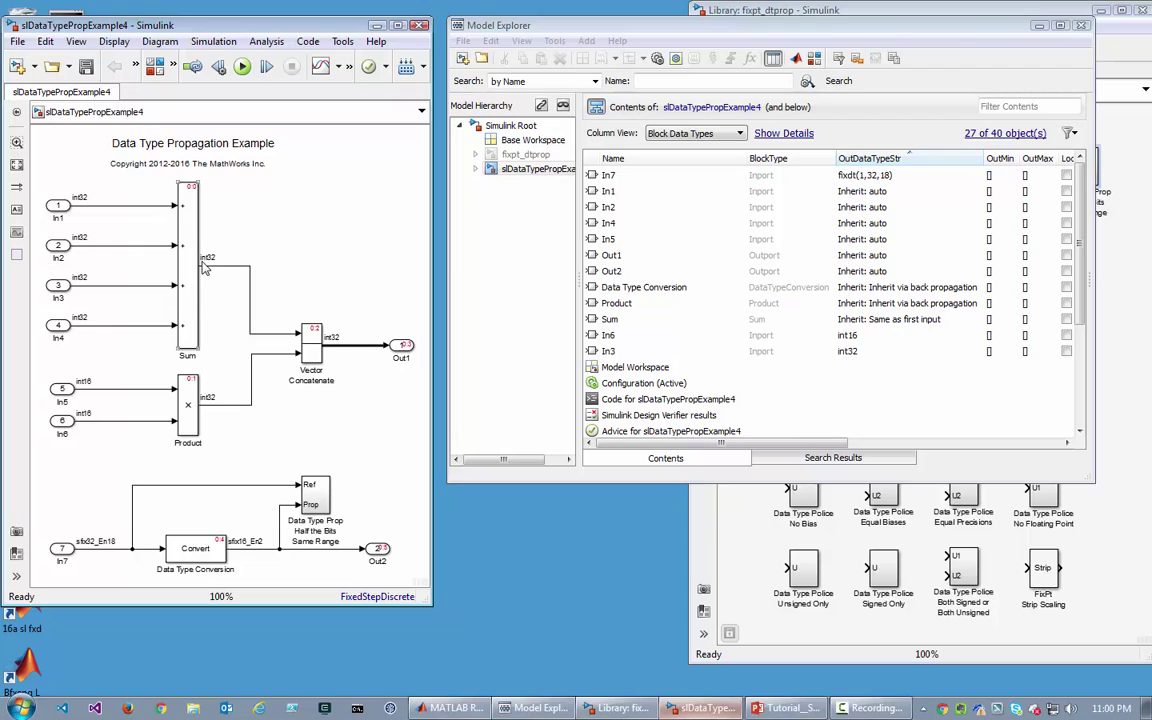
# Step: Open the Sum block's parameters beside the diagram and inspect its output data type under the signal attributes
pyautogui.doubleClick(186, 240)
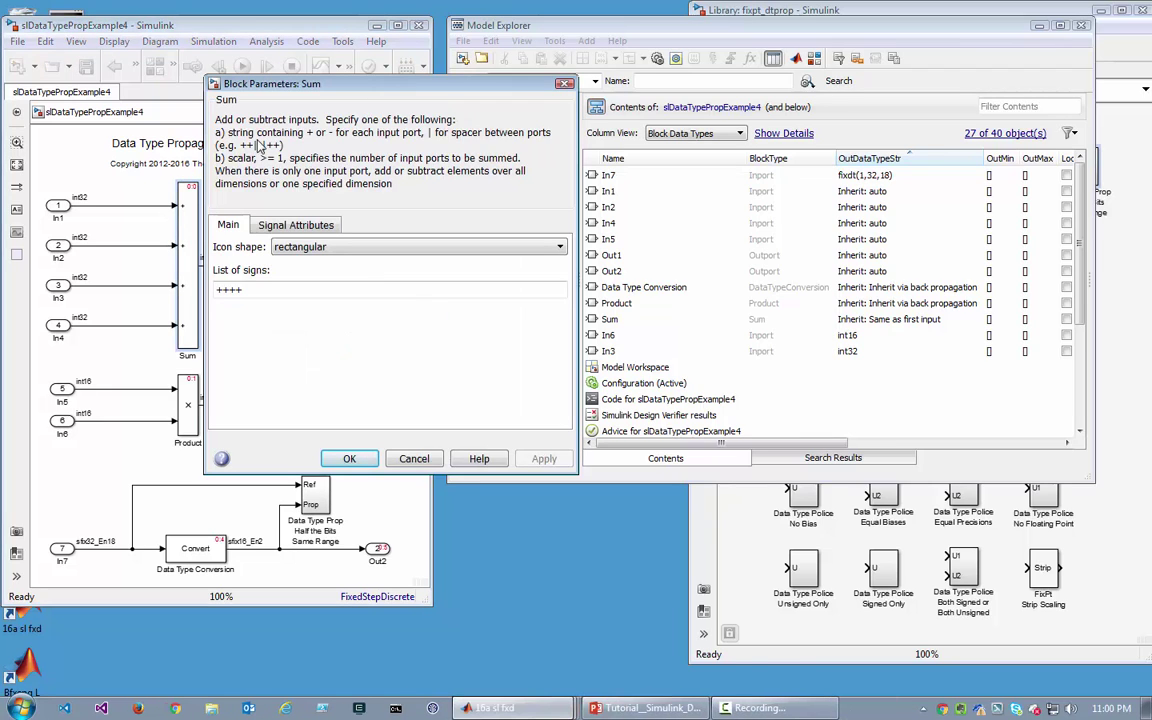
pyautogui.moveTo(250, 85); pyautogui.dragTo(511, 272)
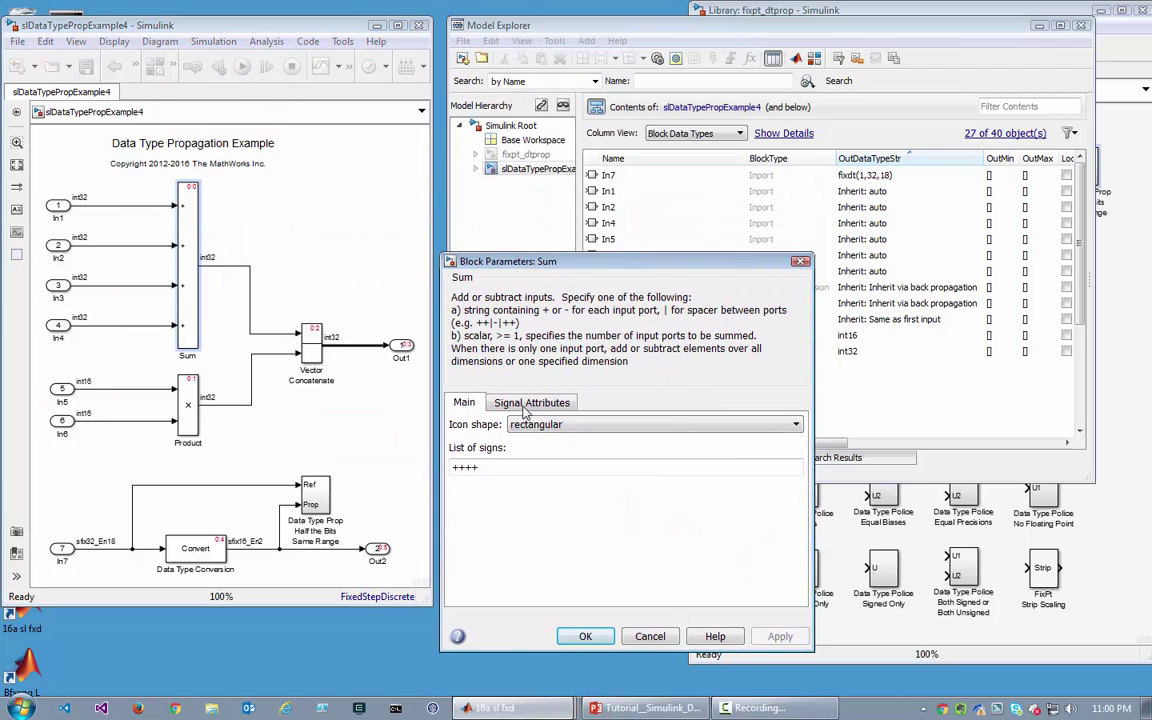
pyautogui.click(531, 402)
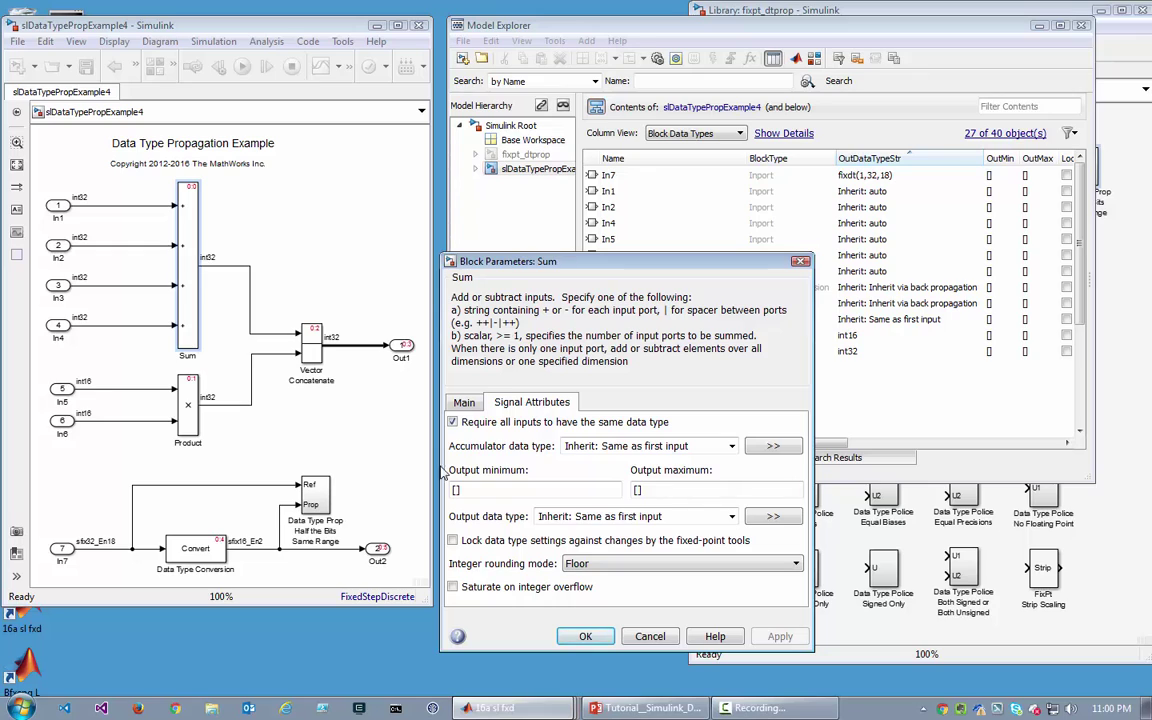
pyautogui.click(673, 519)
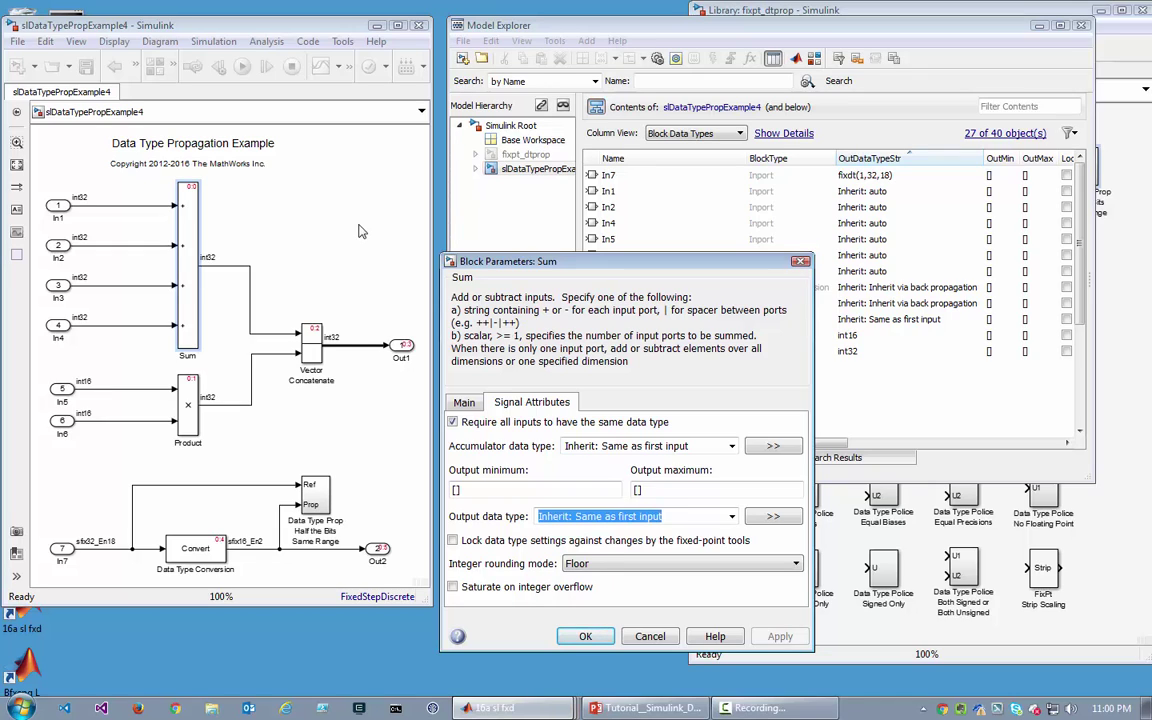
# Step: Compare In3 and the Sum block's output signal with the block's output data type rule, and close its parameters
pyautogui.click(60, 288)
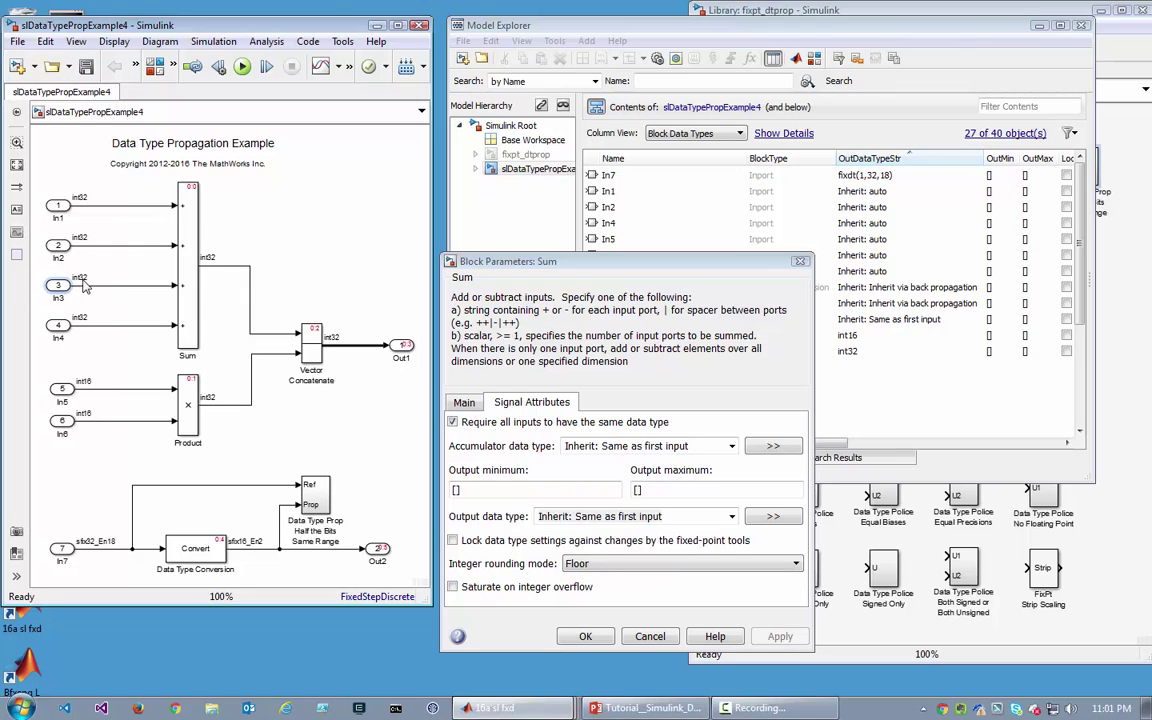
pyautogui.click(191, 288)
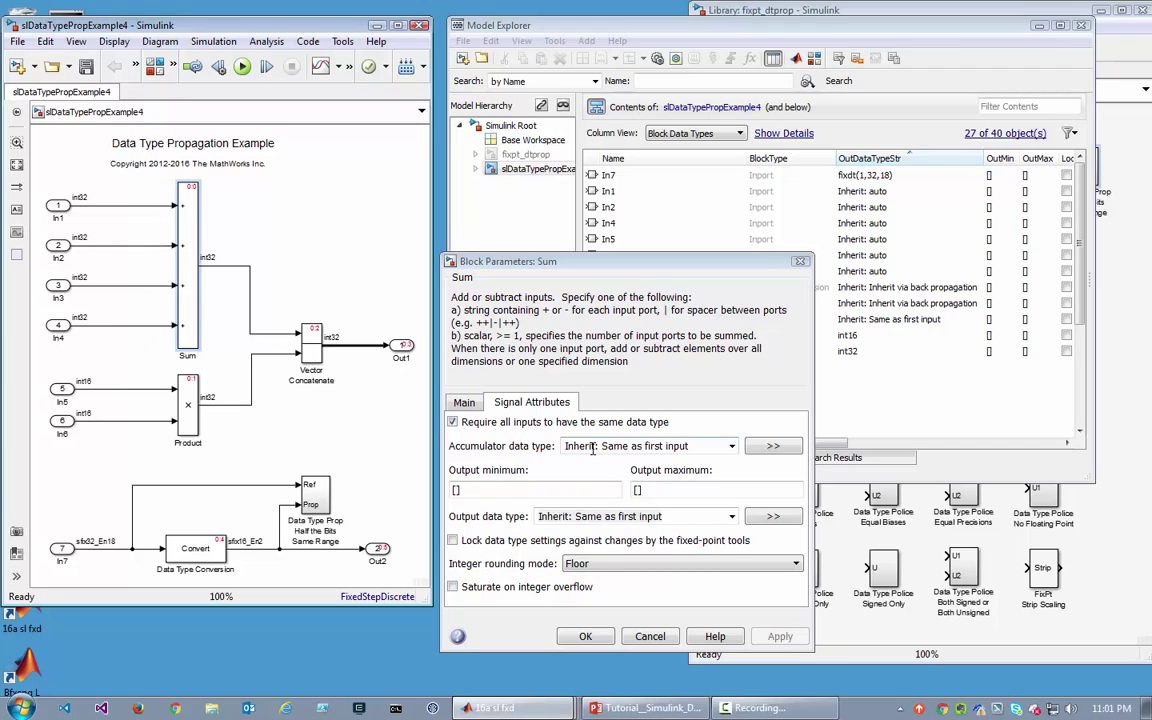
pyautogui.click(673, 517)
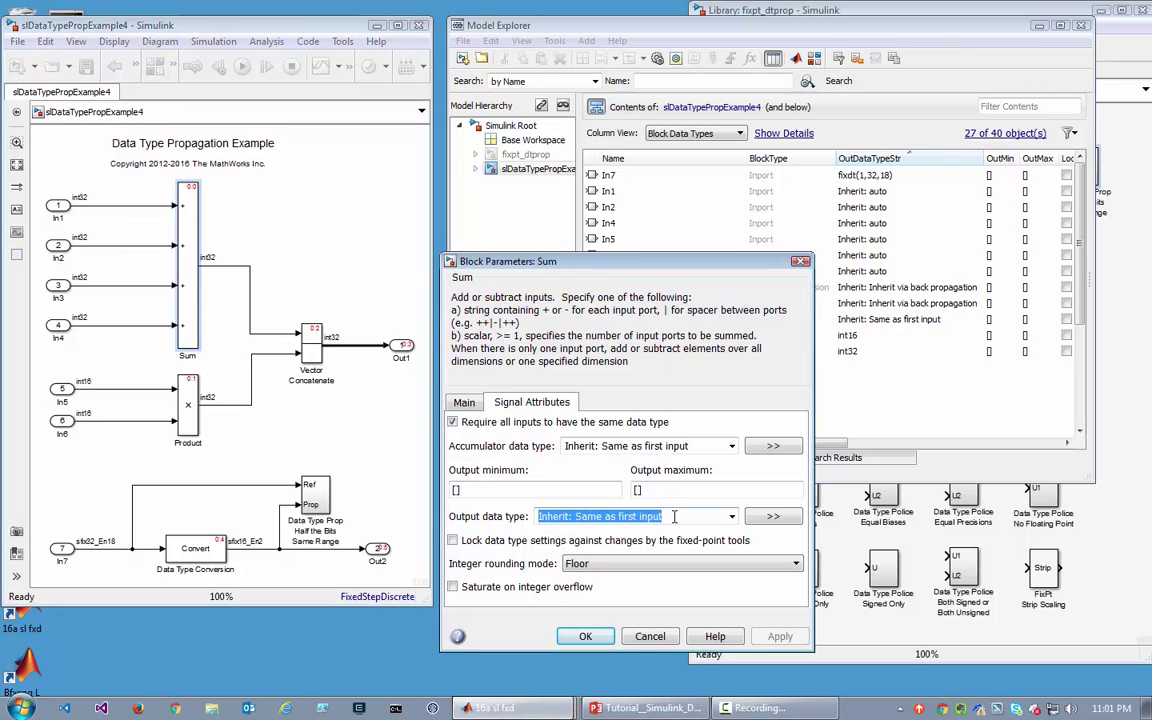
pyautogui.click(673, 517)
pyautogui.moveTo(665, 517); pyautogui.dragTo(541, 516)
pyautogui.click(230, 268)
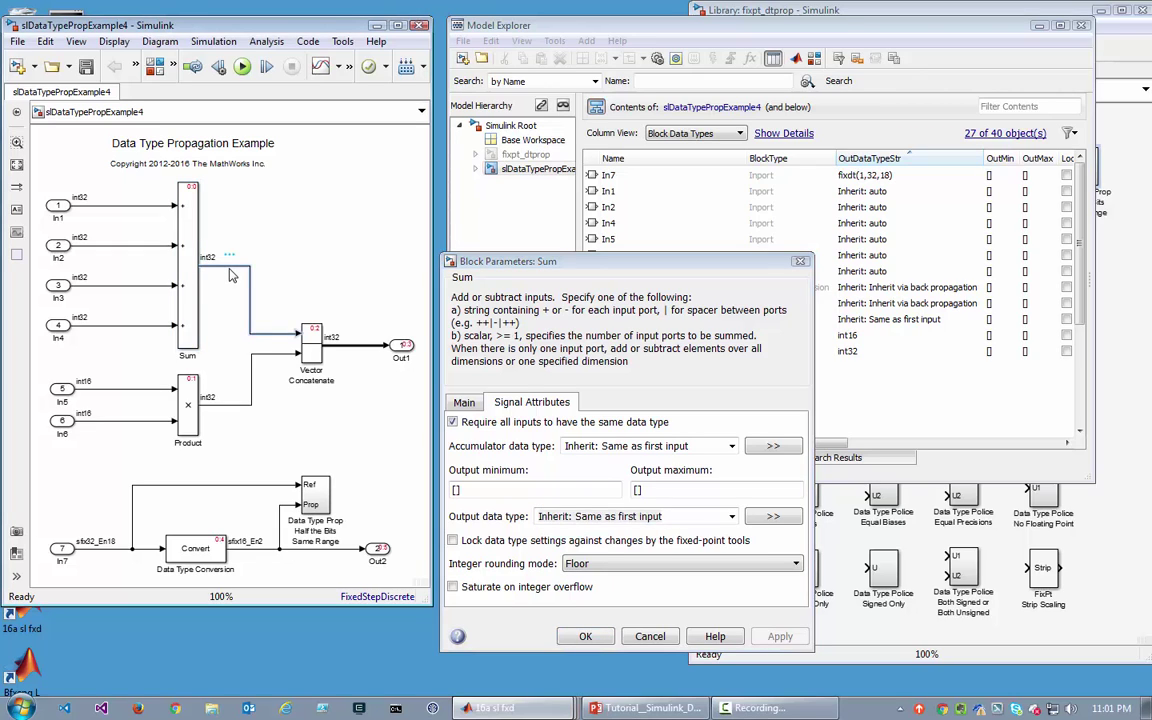
pyautogui.click(801, 263)
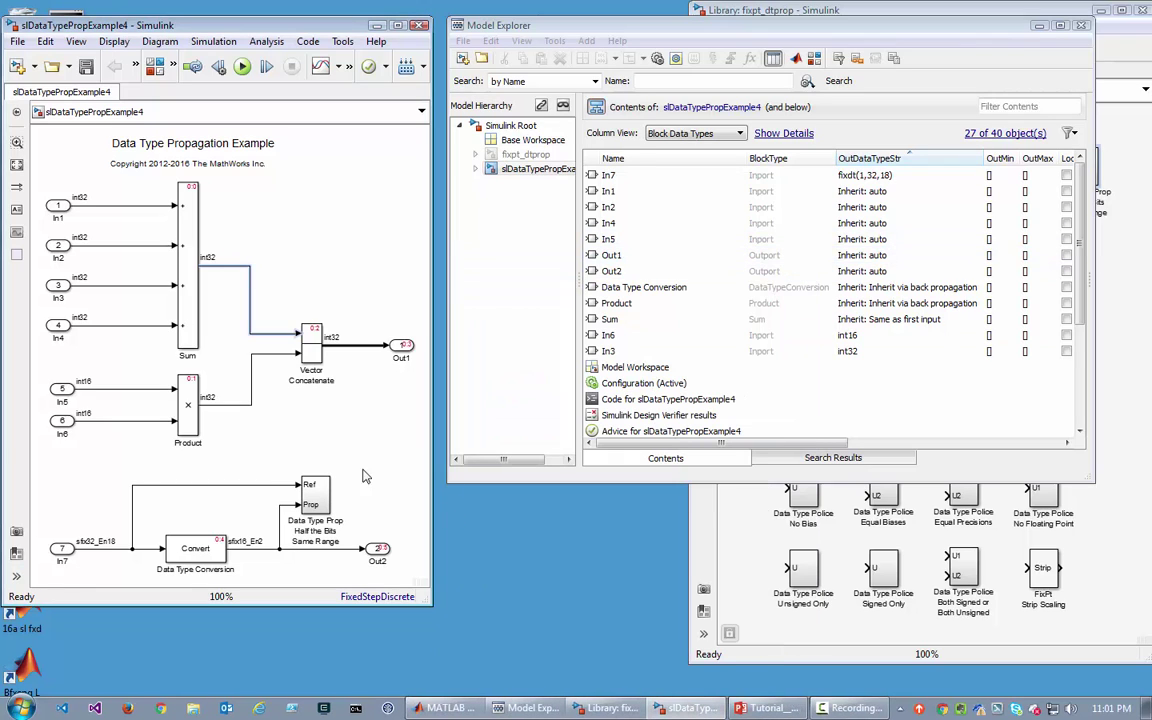
# Step: Inspect the Product block's signal attributes and output data type rule against its input signals, and close its parameters
pyautogui.click(60, 428)
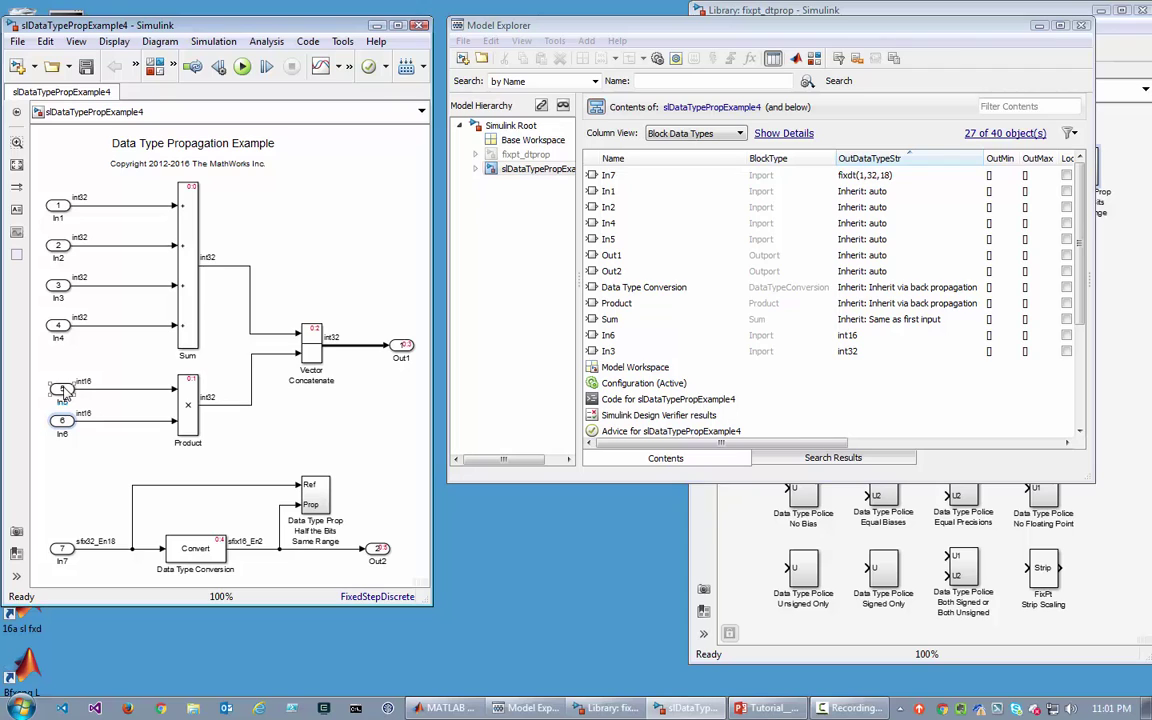
pyautogui.doubleClick(193, 422)
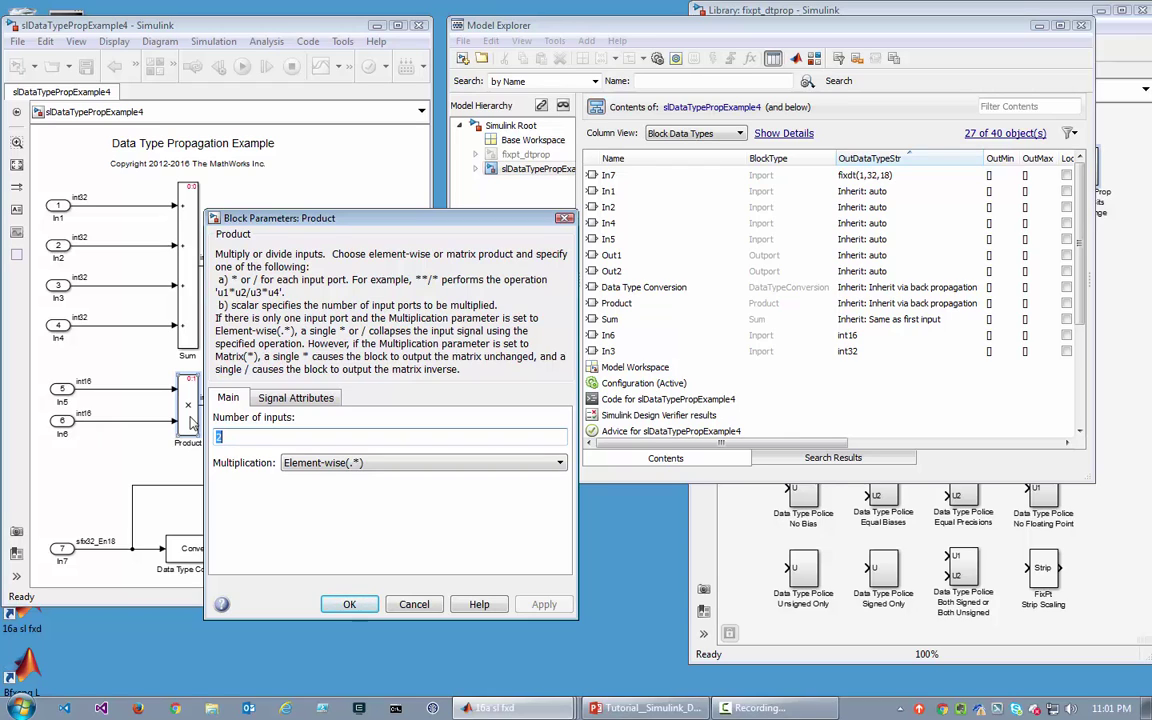
pyautogui.click(296, 399)
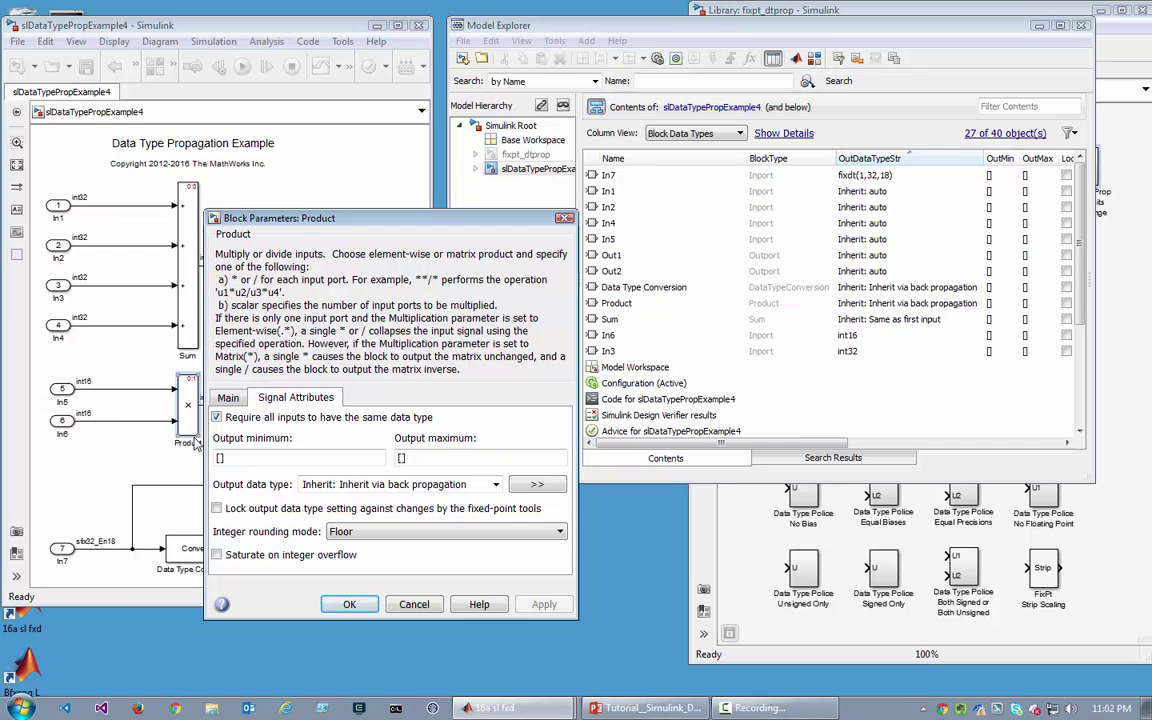
pyautogui.click(139, 390)
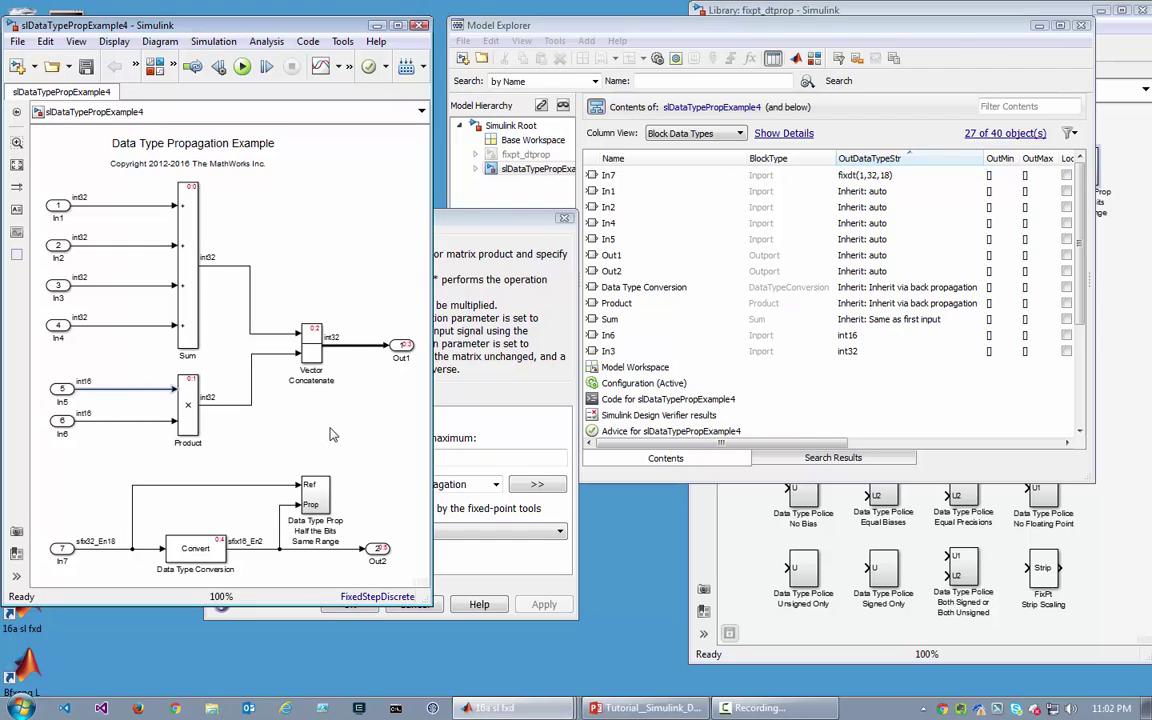
pyautogui.click(487, 232)
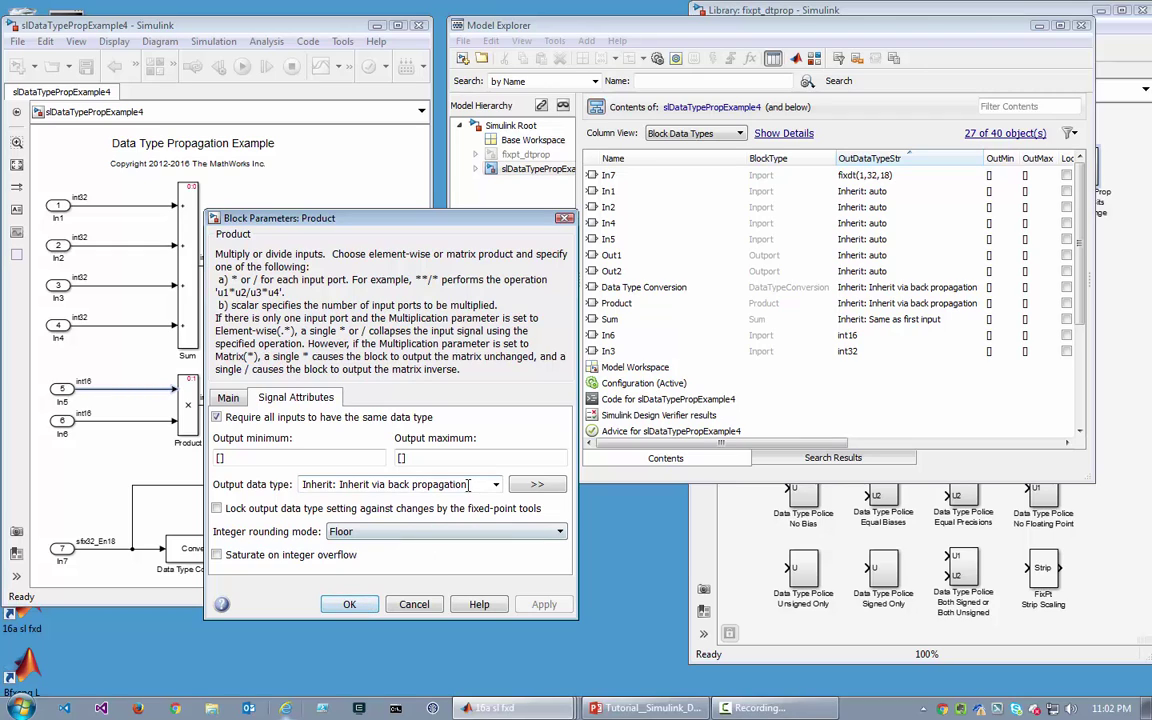
pyautogui.moveTo(302, 485); pyautogui.dragTo(469, 485)
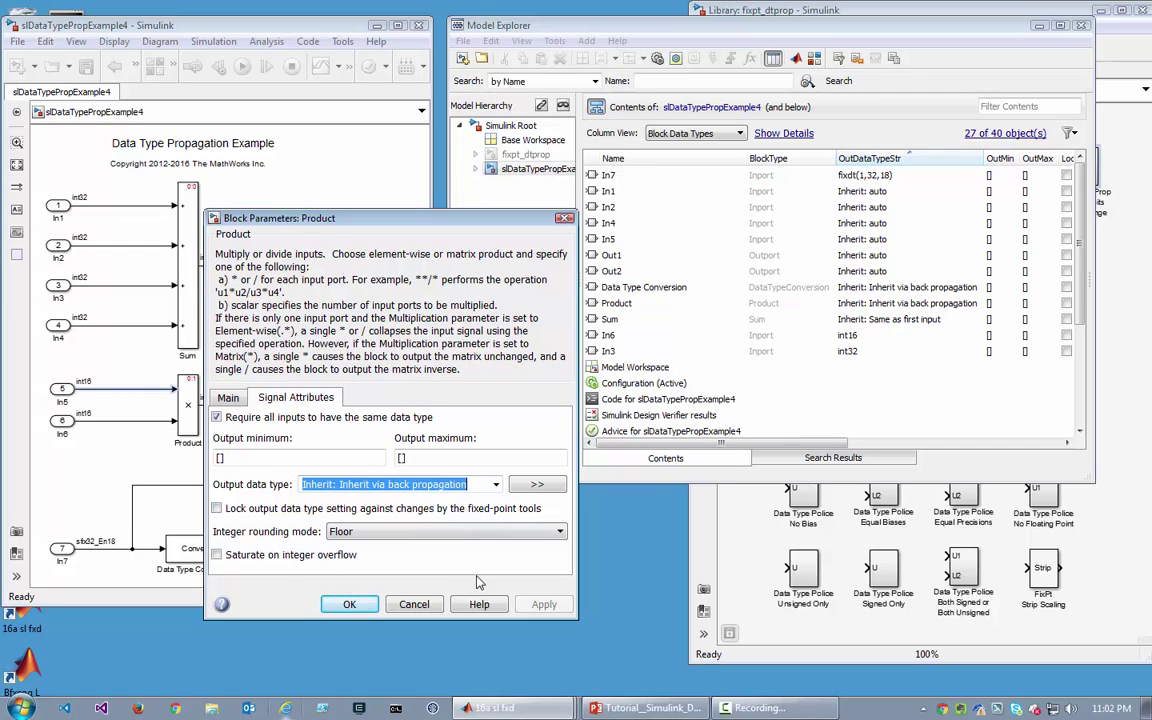
pyautogui.press('Return')
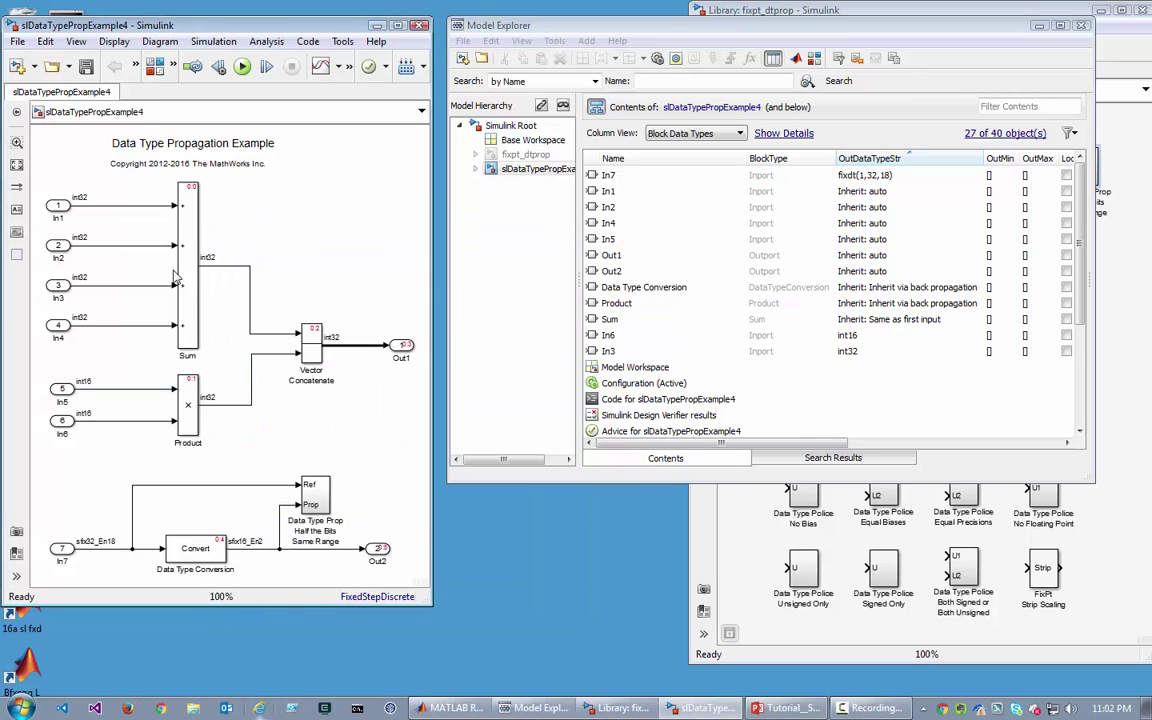
# Step: Follow the Sum output signal to the Vector Concatenate block and review that block's parameters and description
pyautogui.click(212, 268)
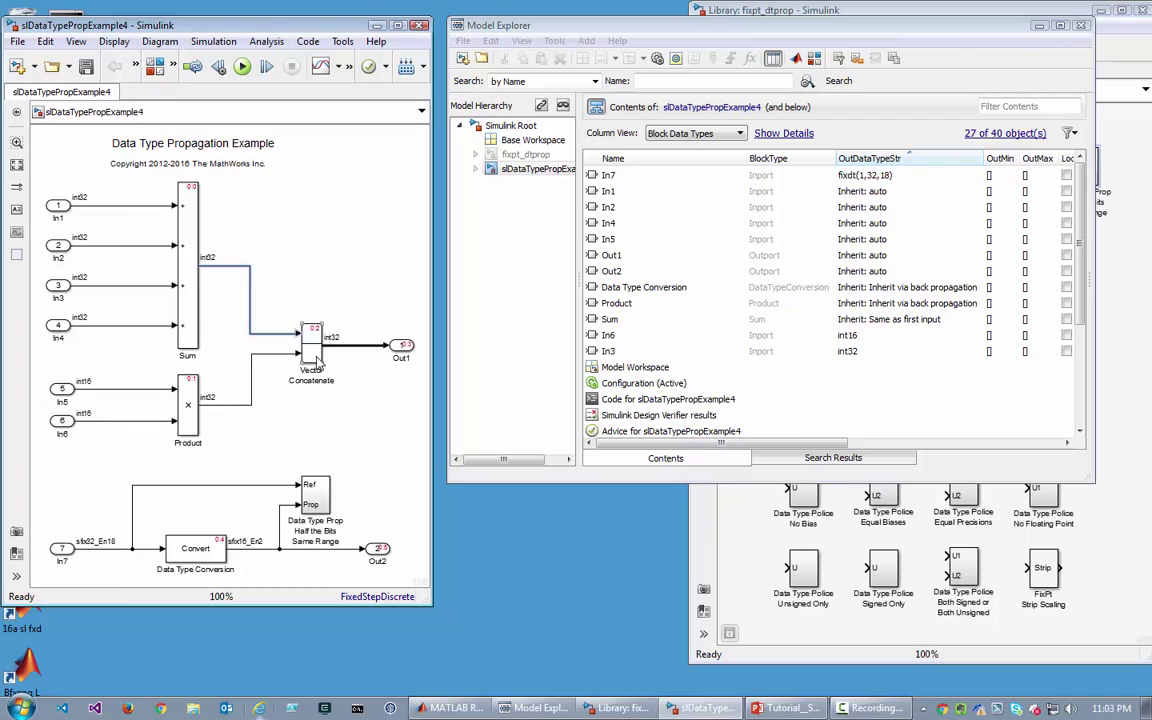
pyautogui.click(318, 366)
pyautogui.doubleClick(316, 361)
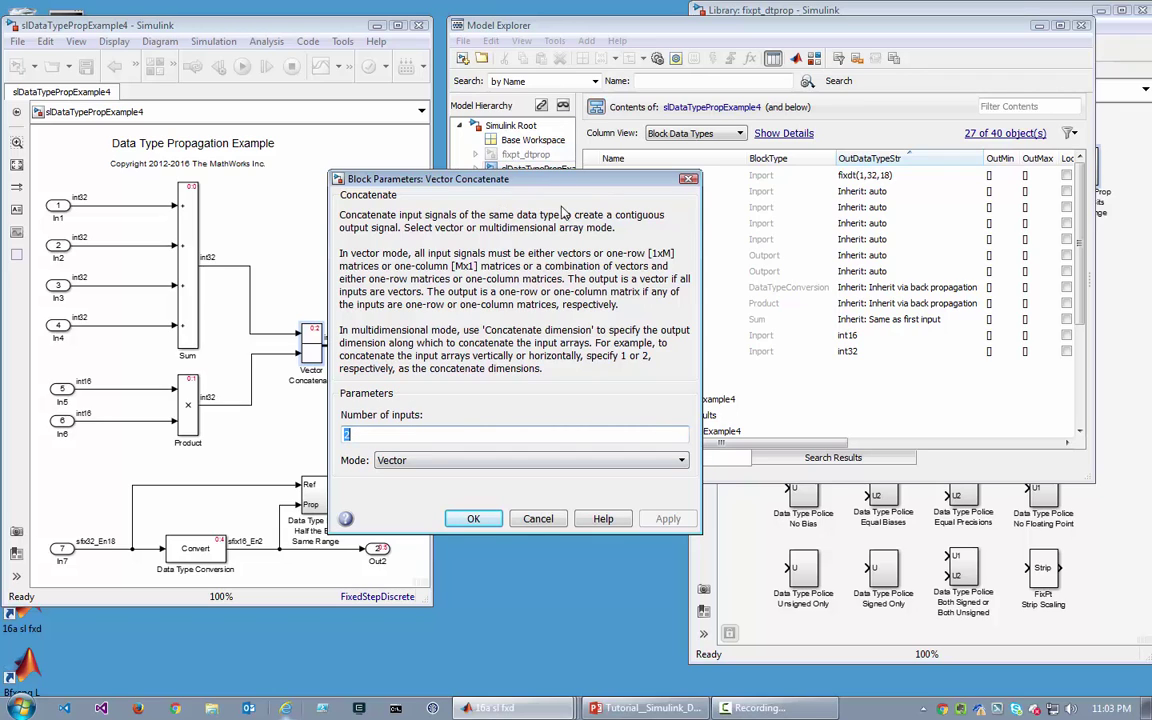
pyautogui.click(689, 179)
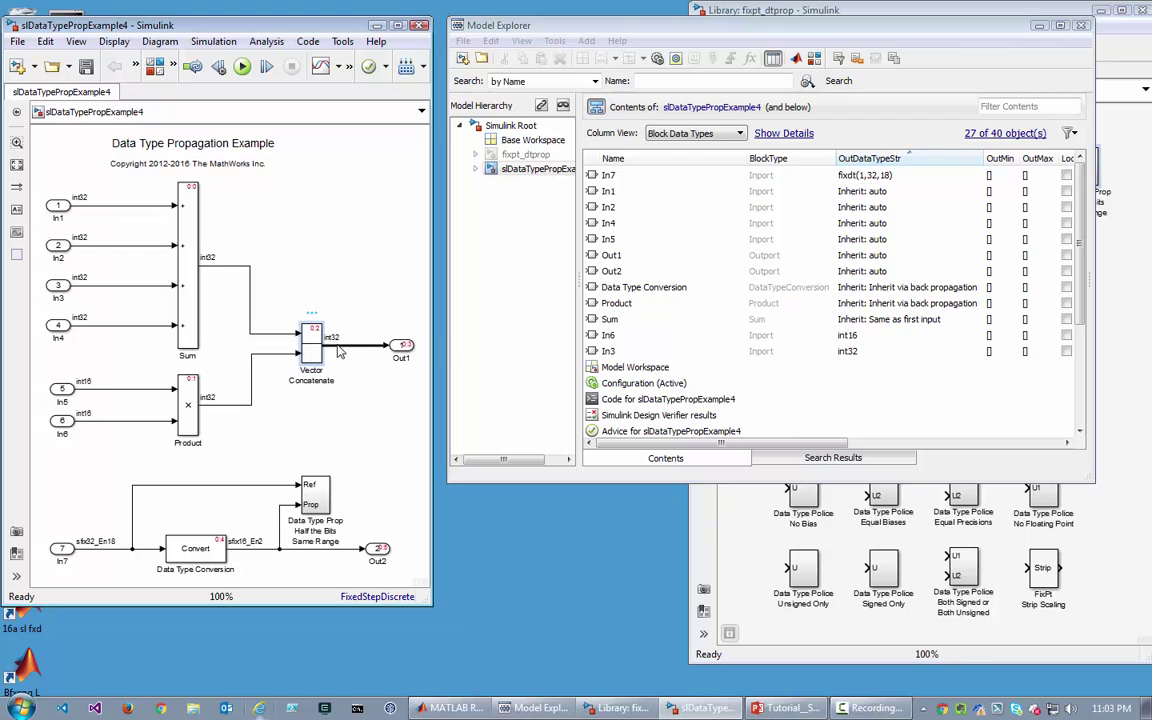
# Step: Trace the signal between the Vector Concatenate block's second input and the Product block to examine the back propagation
pyautogui.click(271, 354)
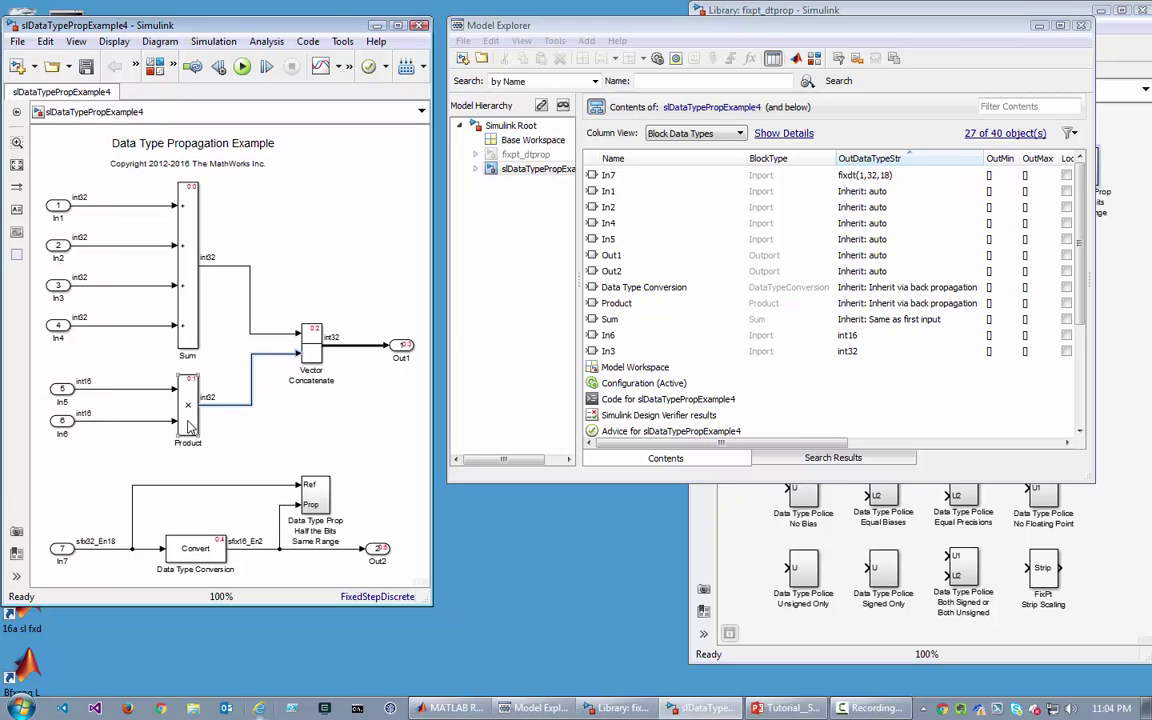
pyautogui.click(310, 358)
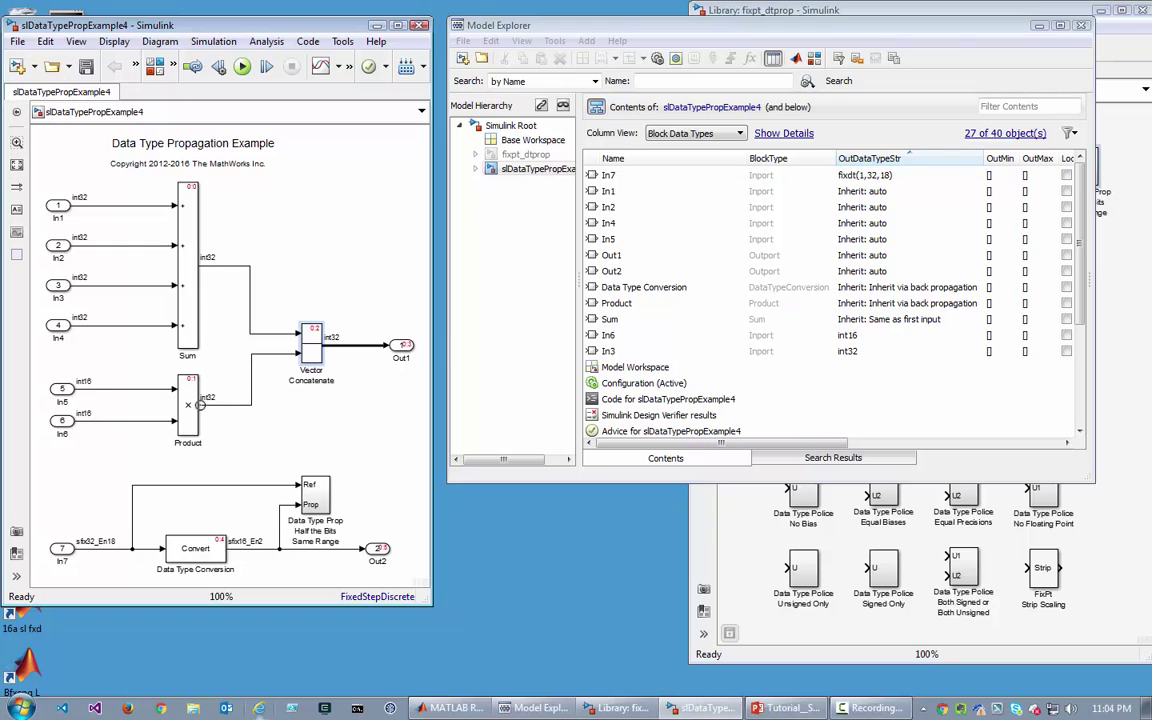
pyautogui.click(187, 405)
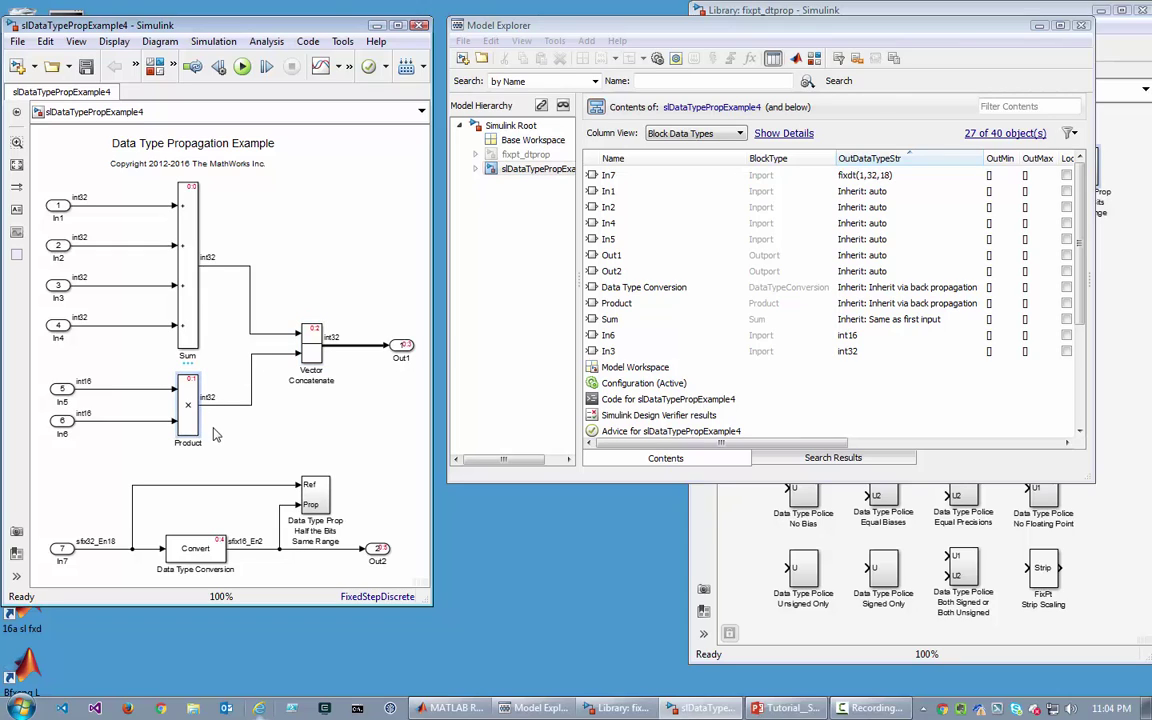
pyautogui.click(223, 430)
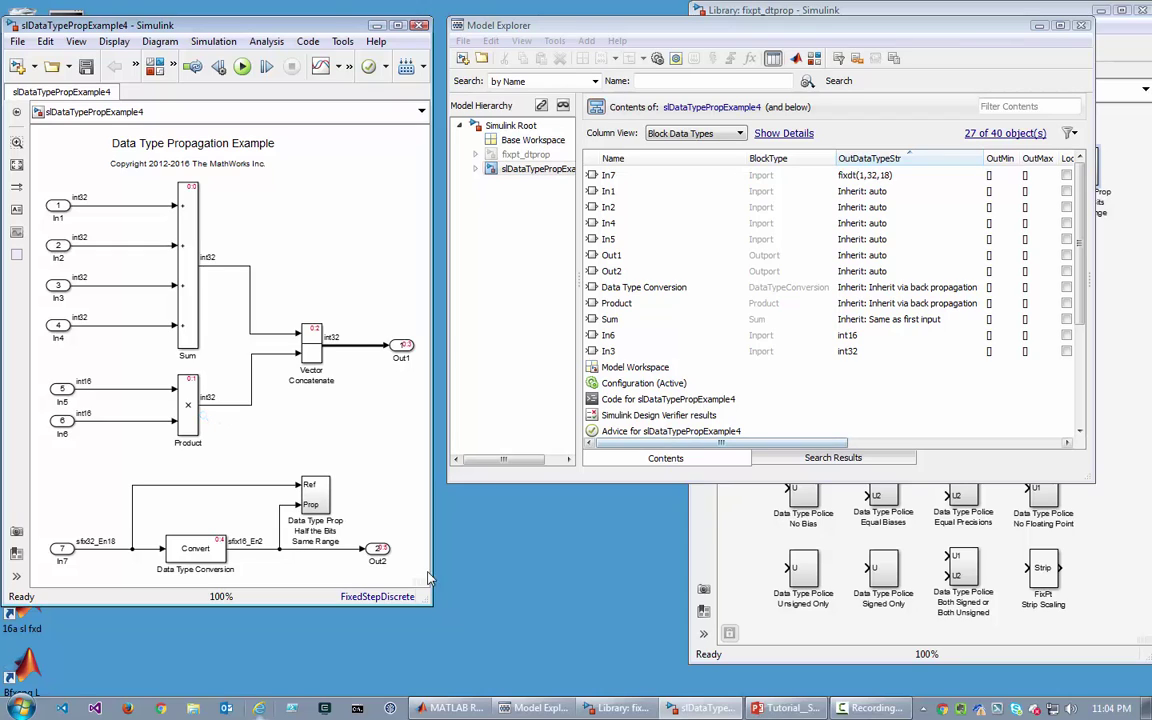
# Step: Examine the data type path from In7 into the Data Type Conversion block
pyautogui.click(187, 551)
pyautogui.click(62, 552)
pyautogui.click(66, 550)
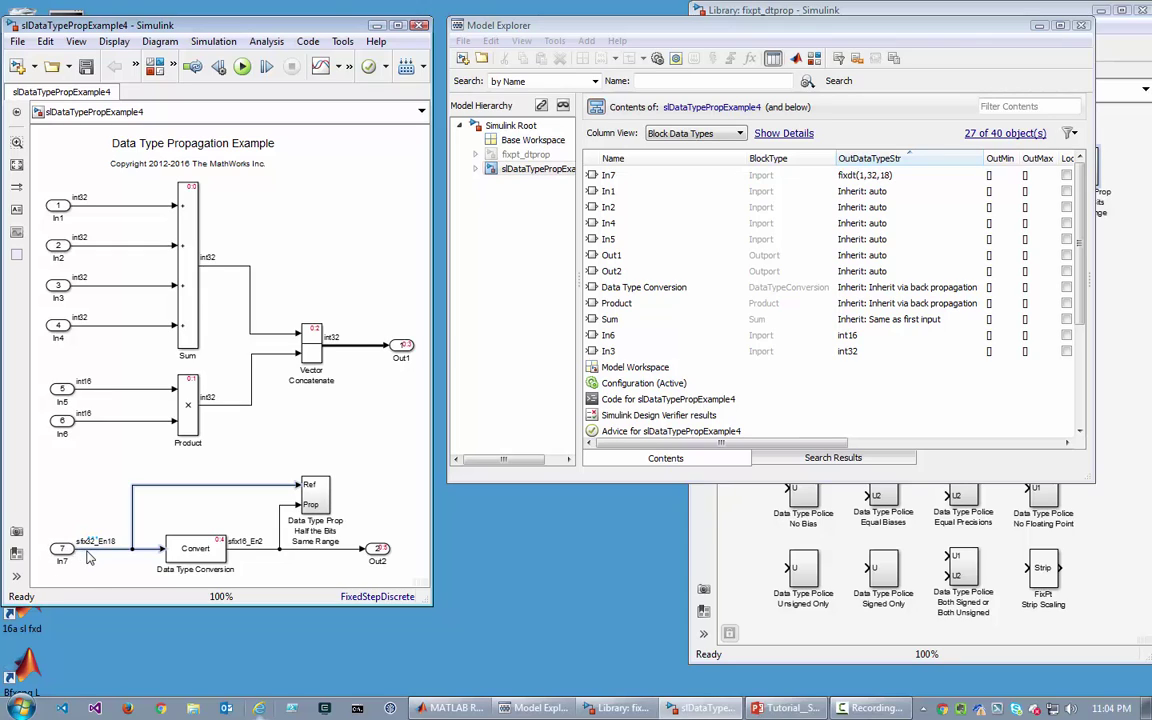
pyautogui.click(195, 552)
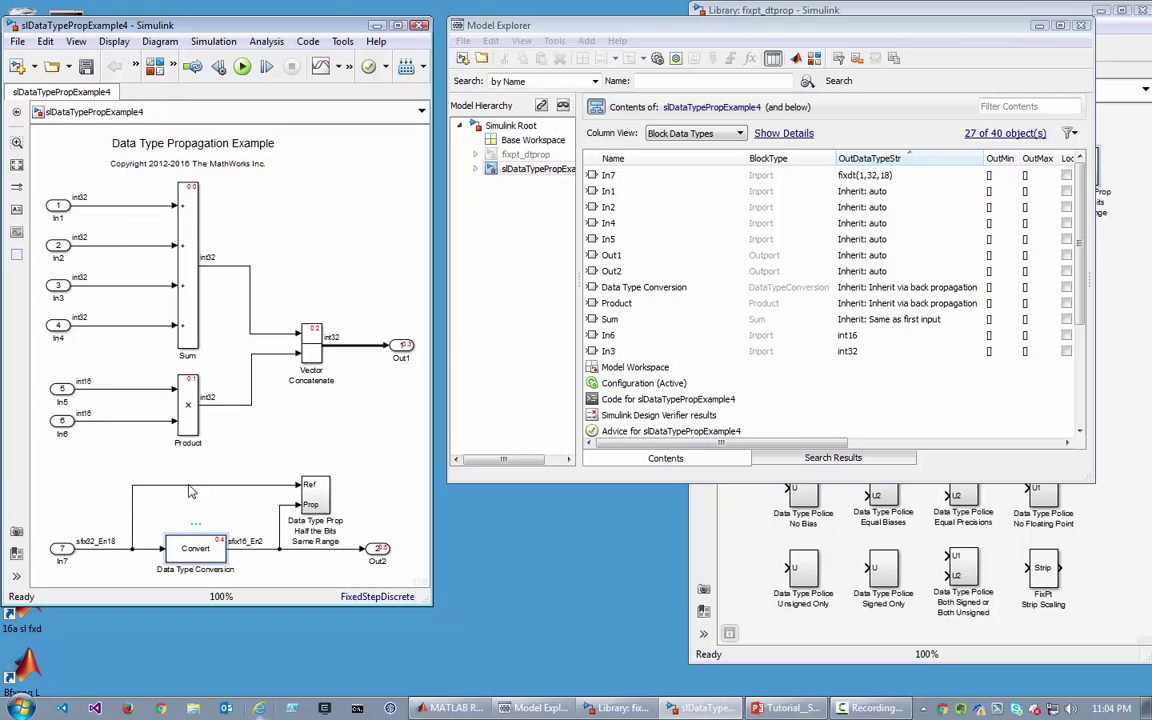
pyautogui.rightClick(317, 493)
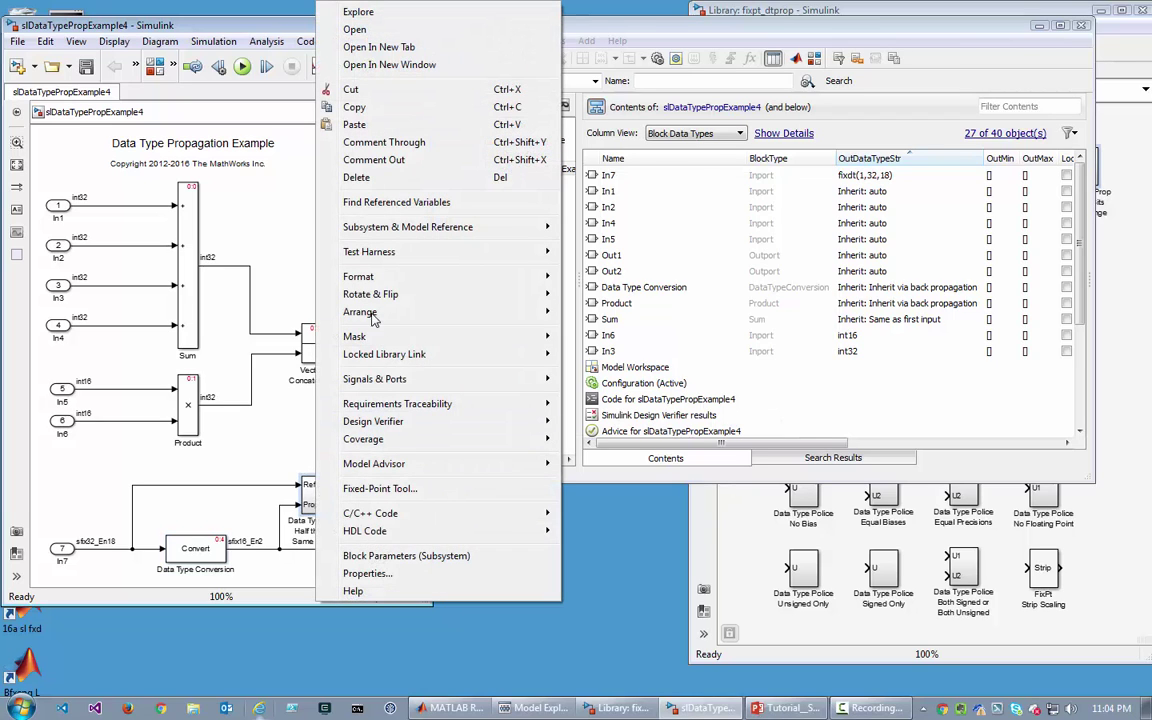
pyautogui.moveTo(378, 344)
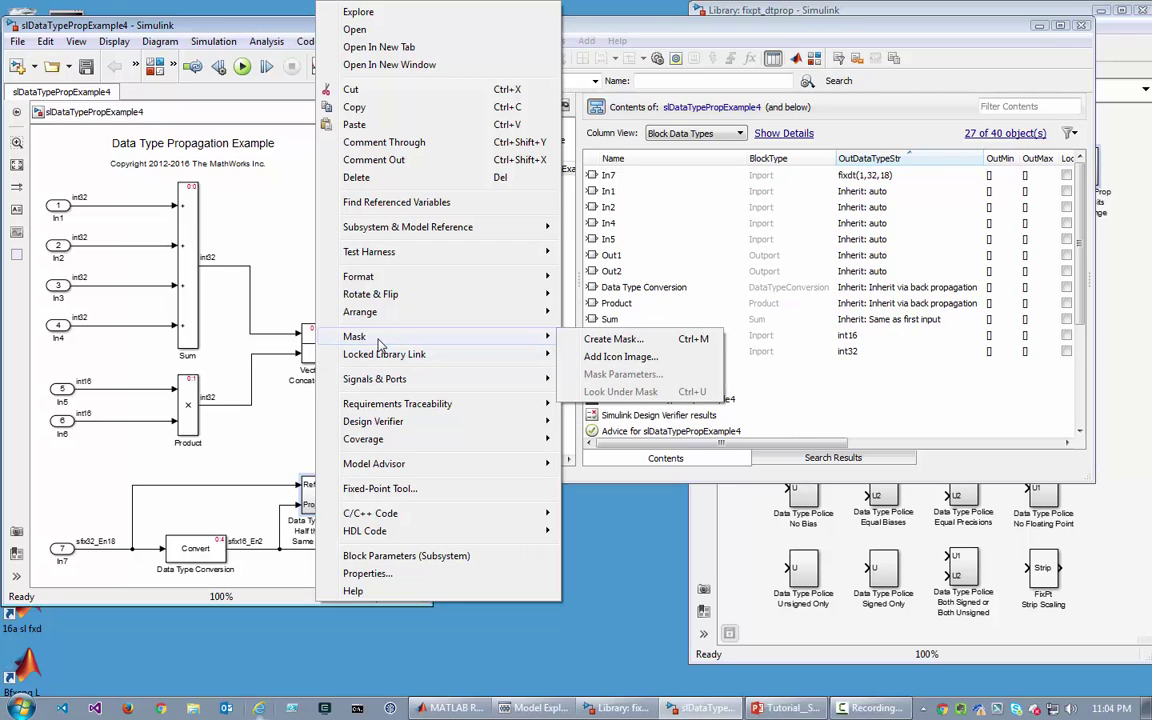
pyautogui.click(254, 446)
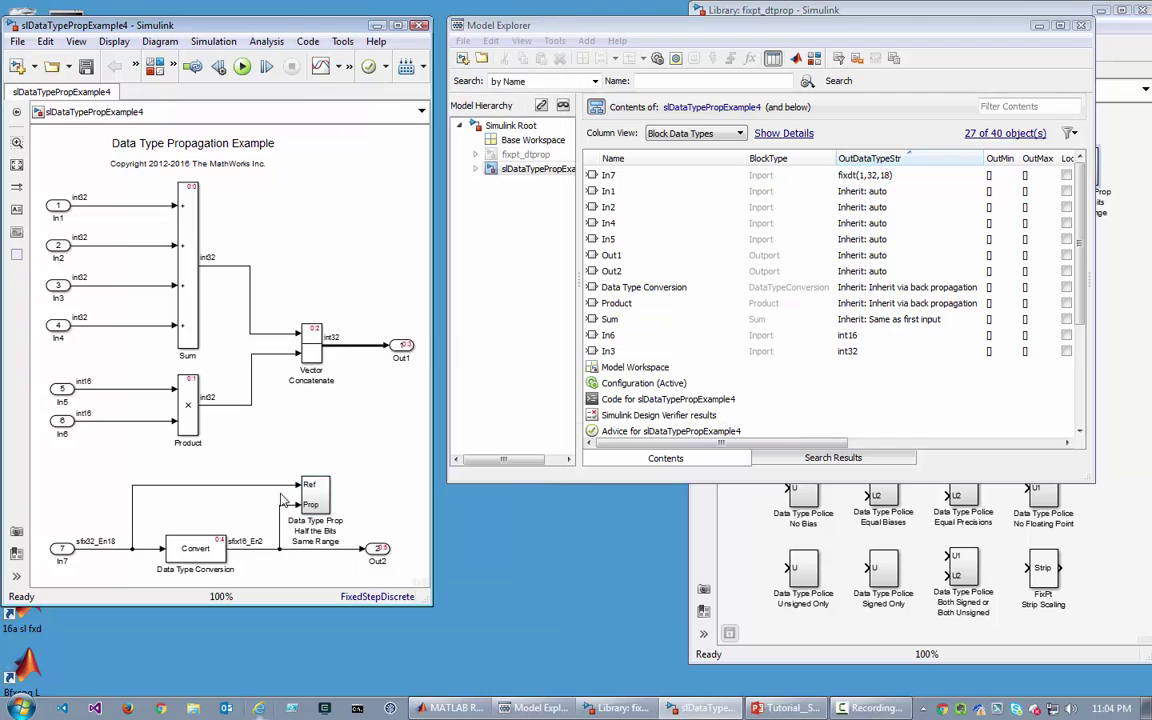
# Step: Inspect the FixPt Data Type Propagation block's parameters inside the Data Type Prop Half the Bits Same Range subsystem, and return to the top-level model
pyautogui.doubleClick(324, 506)
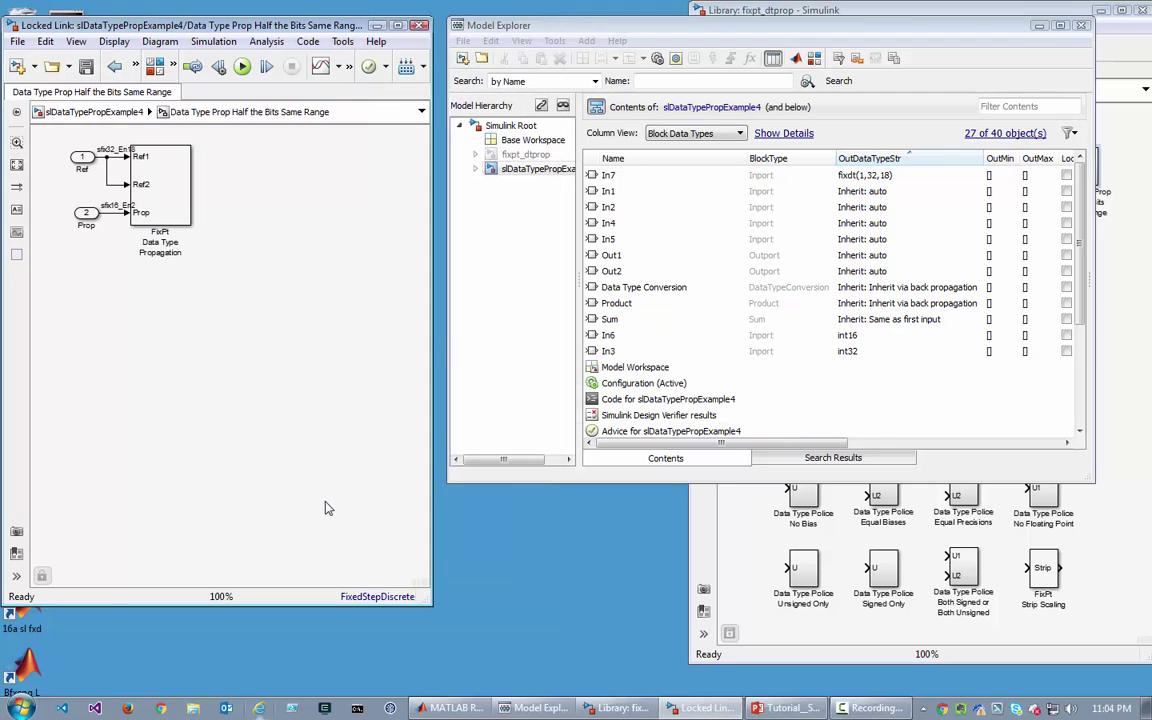
pyautogui.doubleClick(150, 168)
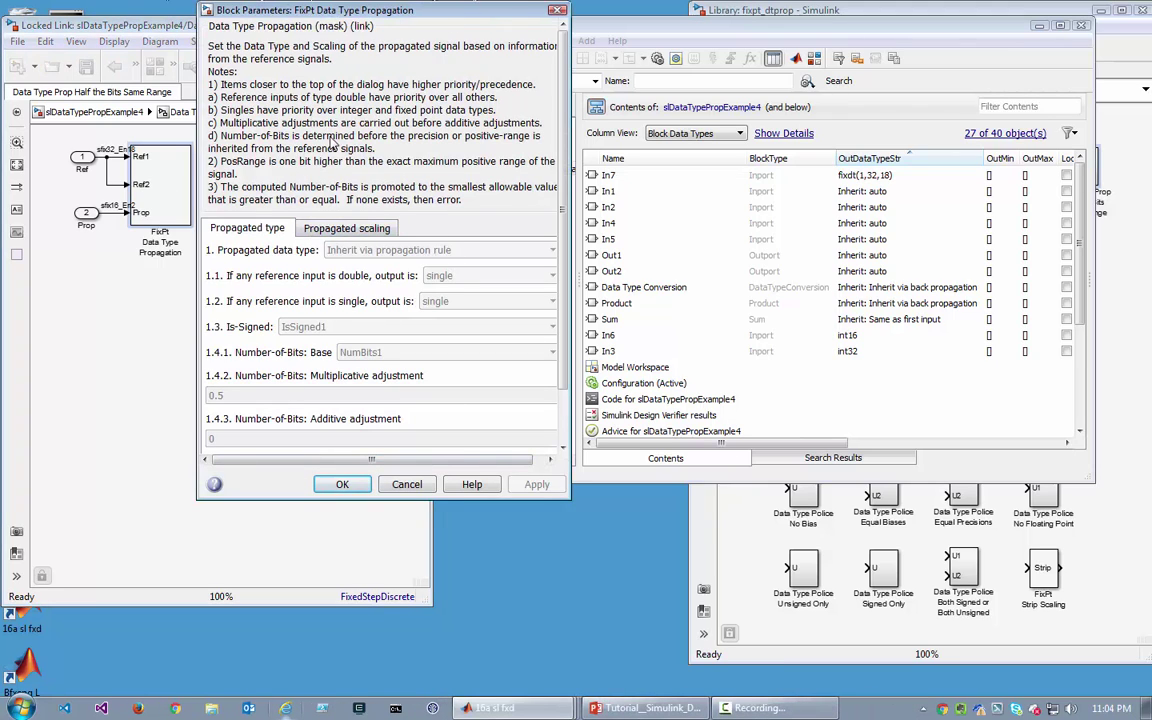
pyautogui.click(558, 10)
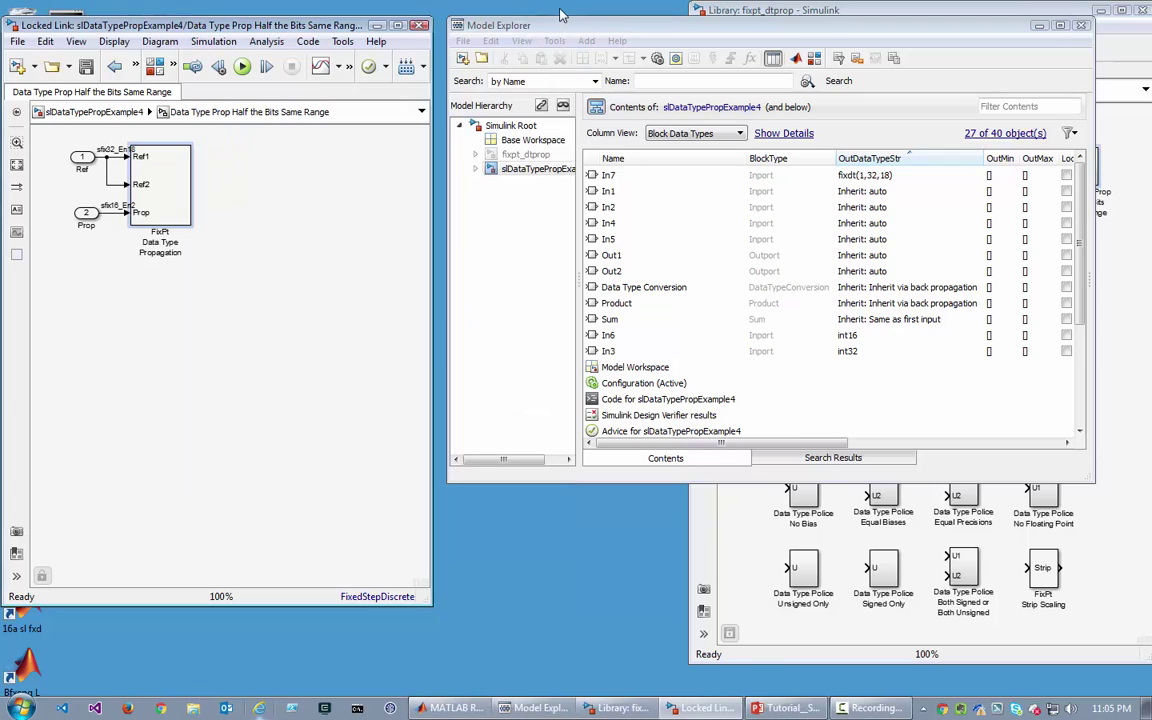
pyautogui.click(66, 113)
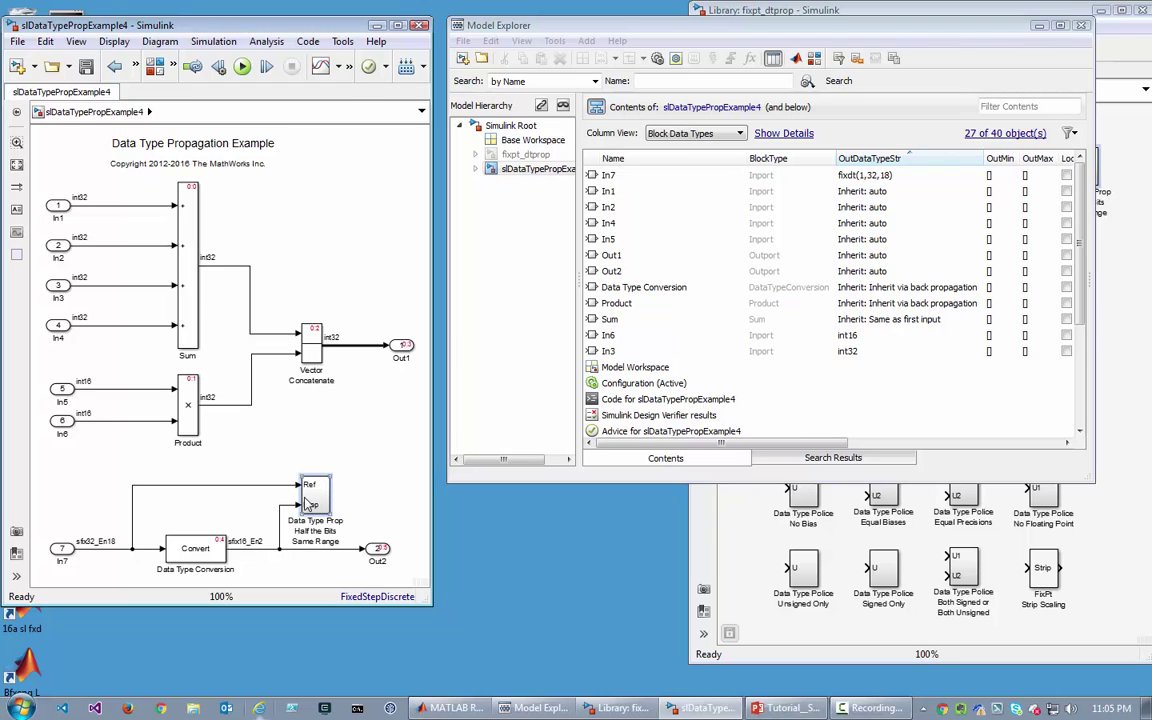
# Step: Review the Data Type Conversion block's parameters, including its output data type rule, and close them
pyautogui.doubleClick(193, 548)
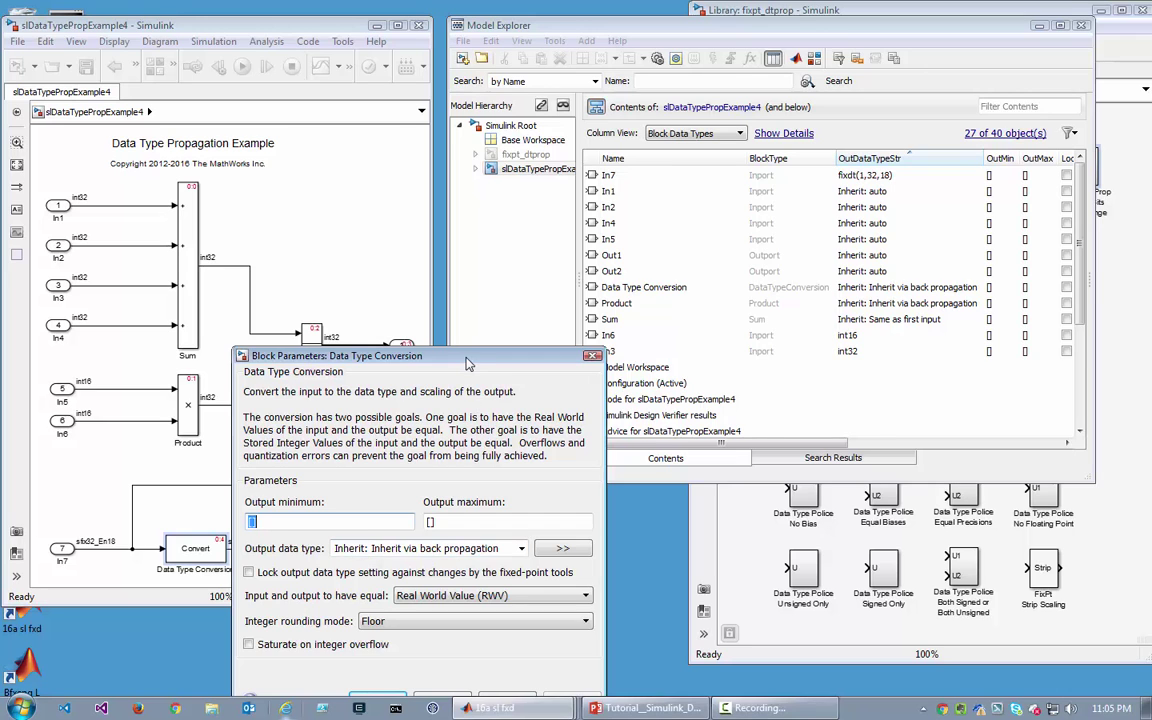
pyautogui.click(388, 421)
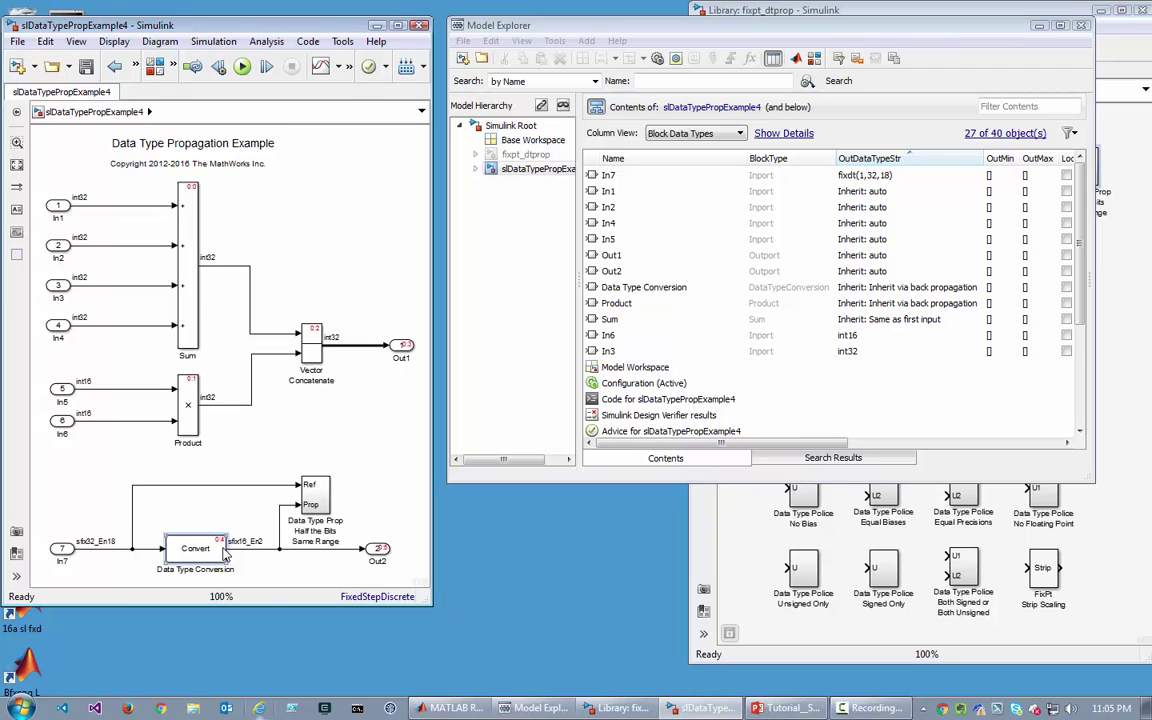
# Step: Bring the fixpt_dtprop library forward, place it beside the slDataTypePropExample4 model, and select the model's Sum block
pyautogui.click(1016, 636)
pyautogui.moveTo(939, 11); pyautogui.dragTo(733, 28)
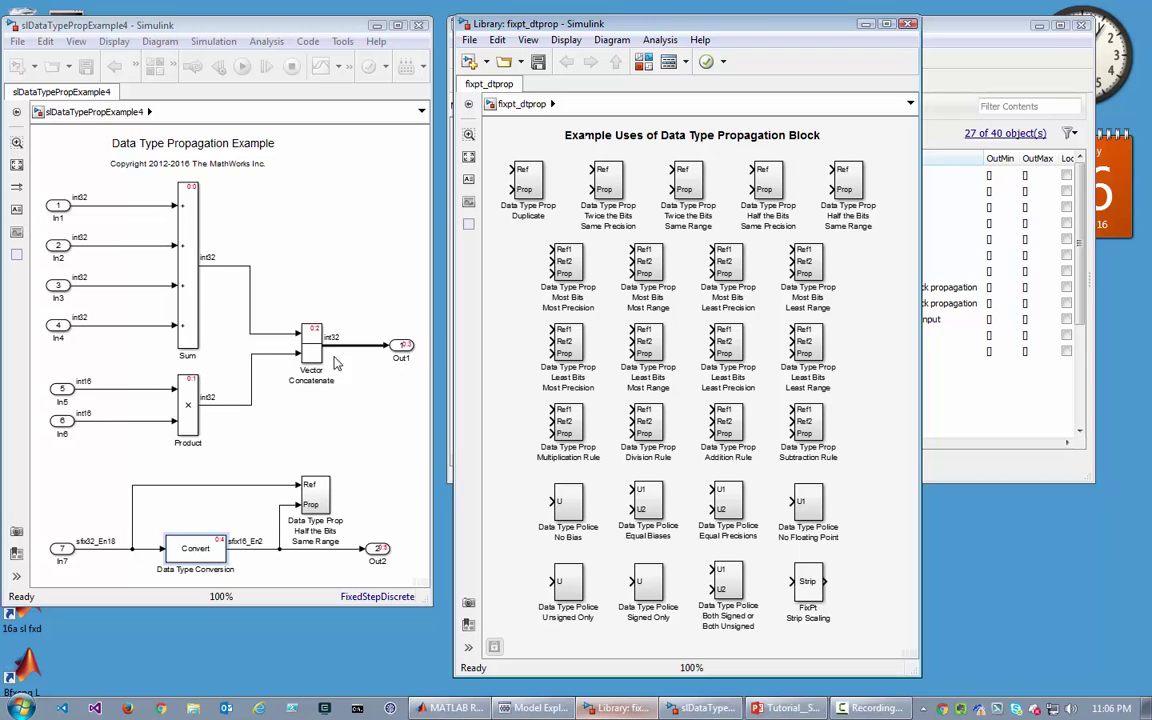
pyautogui.click(190, 288)
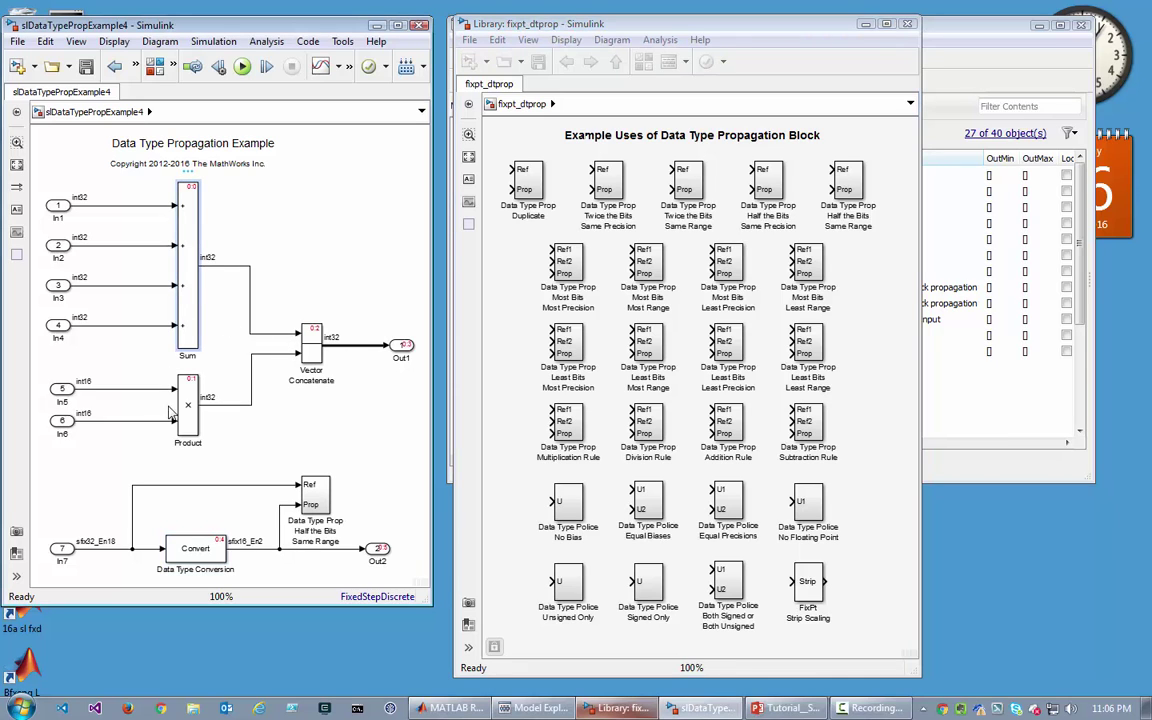